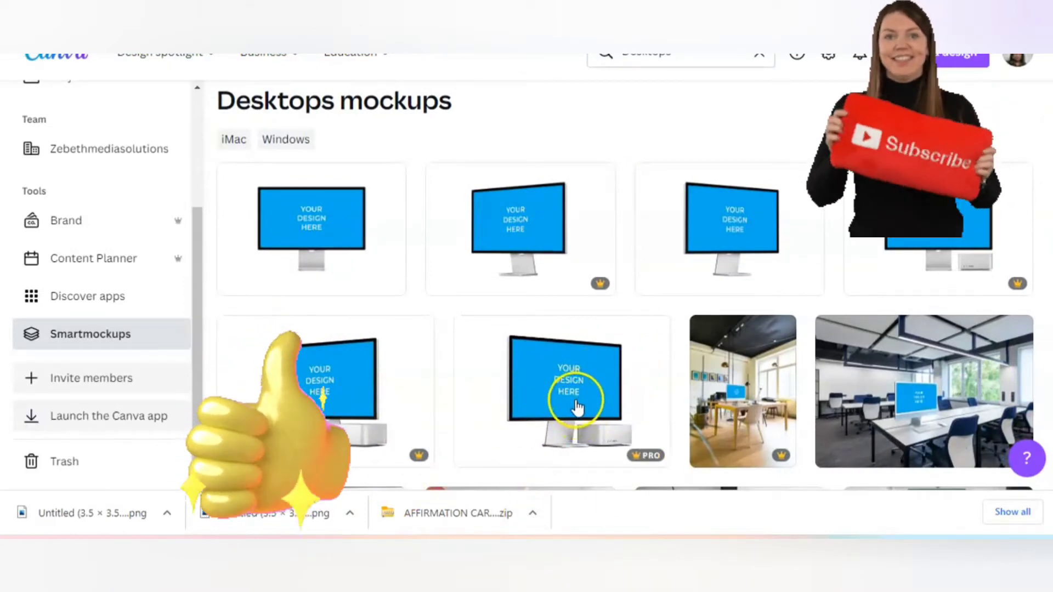
- Preview the two angled monitor templates among the Desktops mockups, returning to the results after each one
{"action": "left_click", "coordinate": [745, 233]}
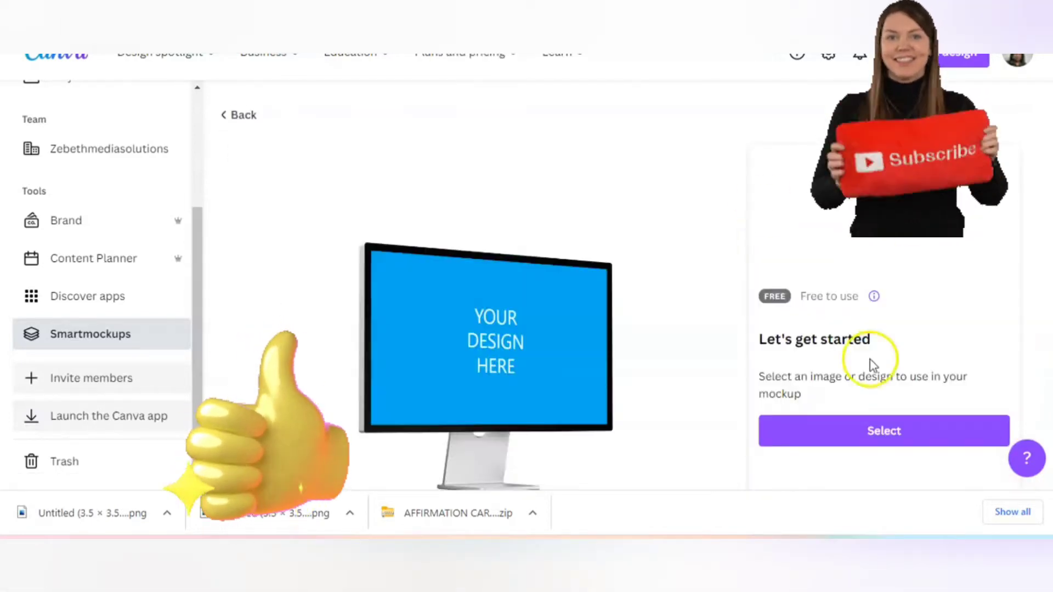
{"action": "scroll", "coordinate": [748, 322], "scroll_direction": "down", "scroll_amount": 4}
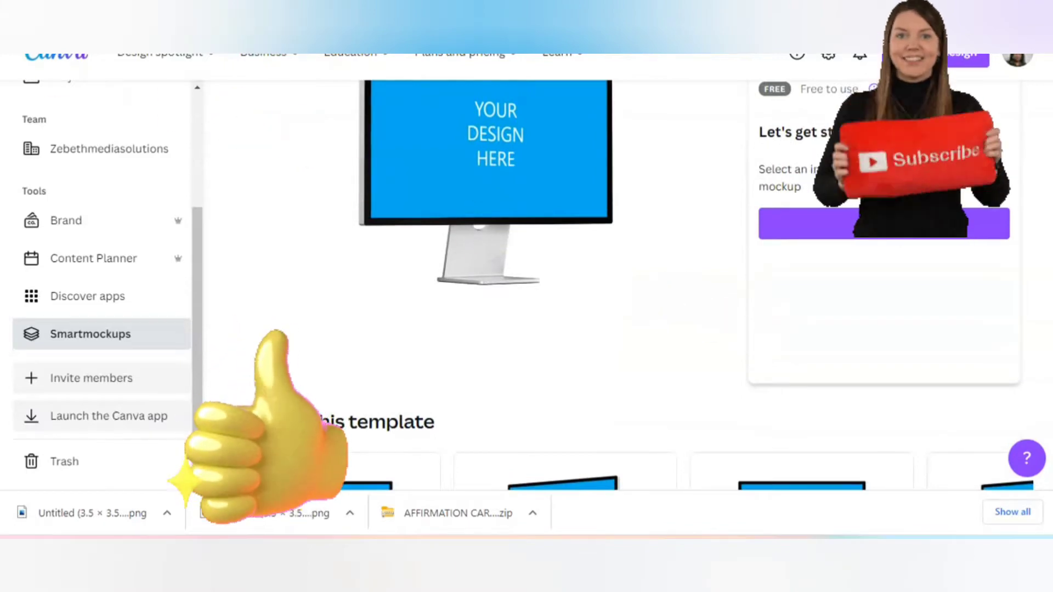
{"action": "key", "text": "alt+Left"}
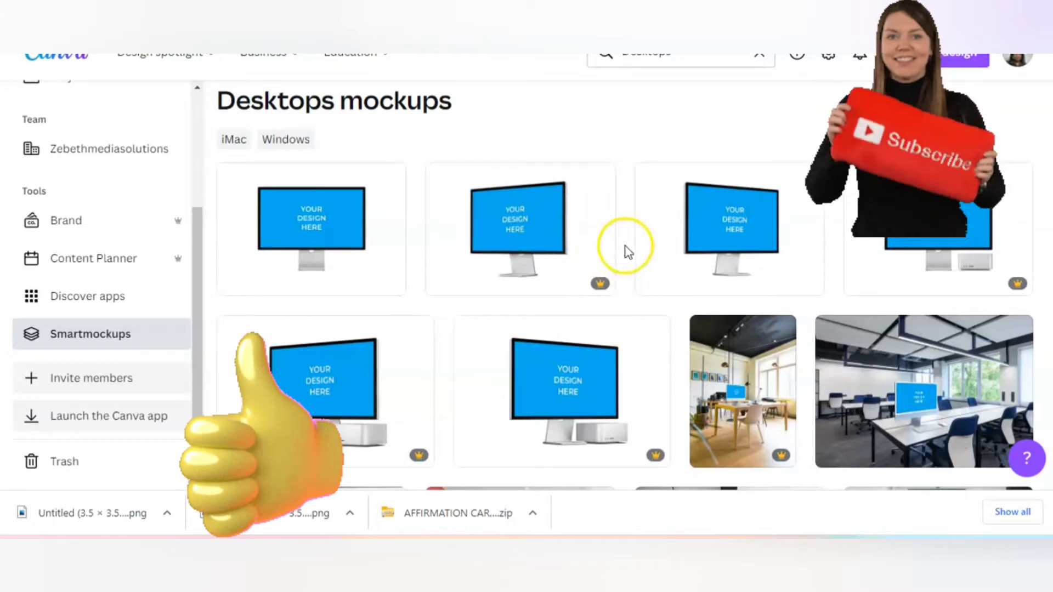
{"action": "left_click", "coordinate": [532, 235]}
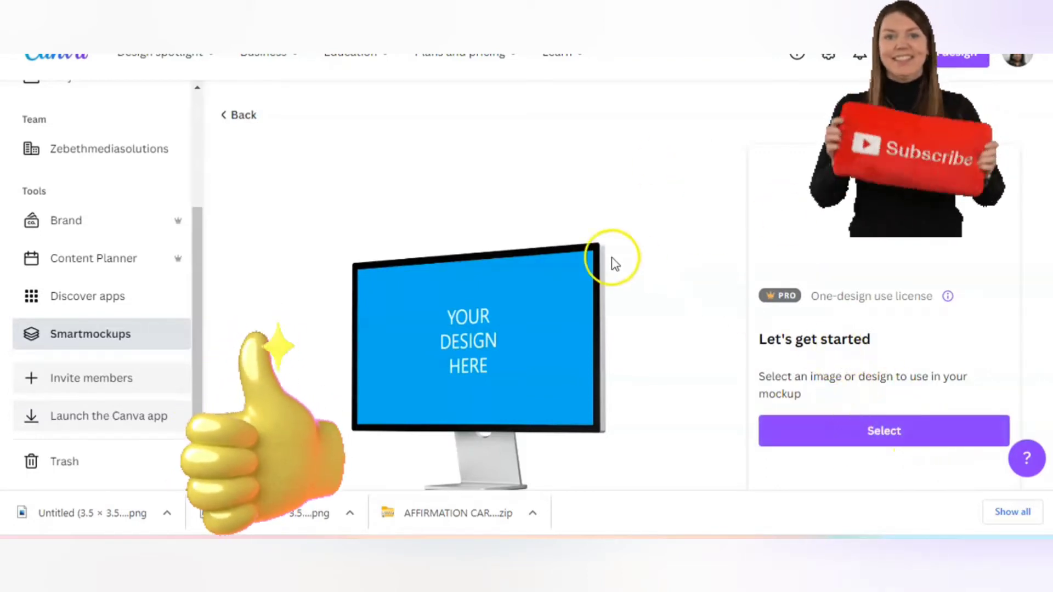
{"action": "left_click", "coordinate": [250, 115]}
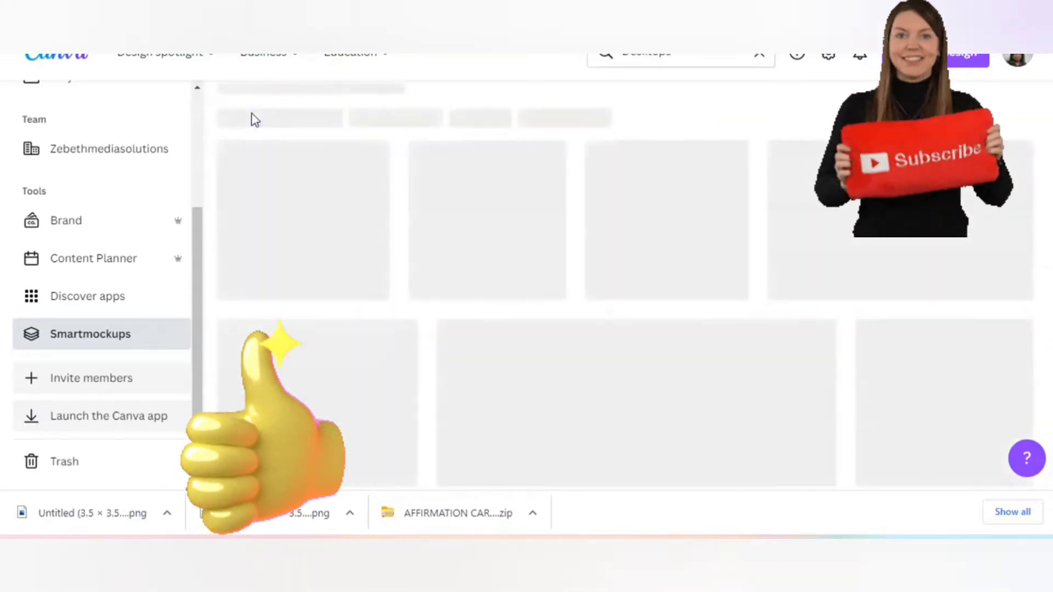
{"action": "scroll", "coordinate": [466, 222], "scroll_direction": "up", "scroll_amount": 4}
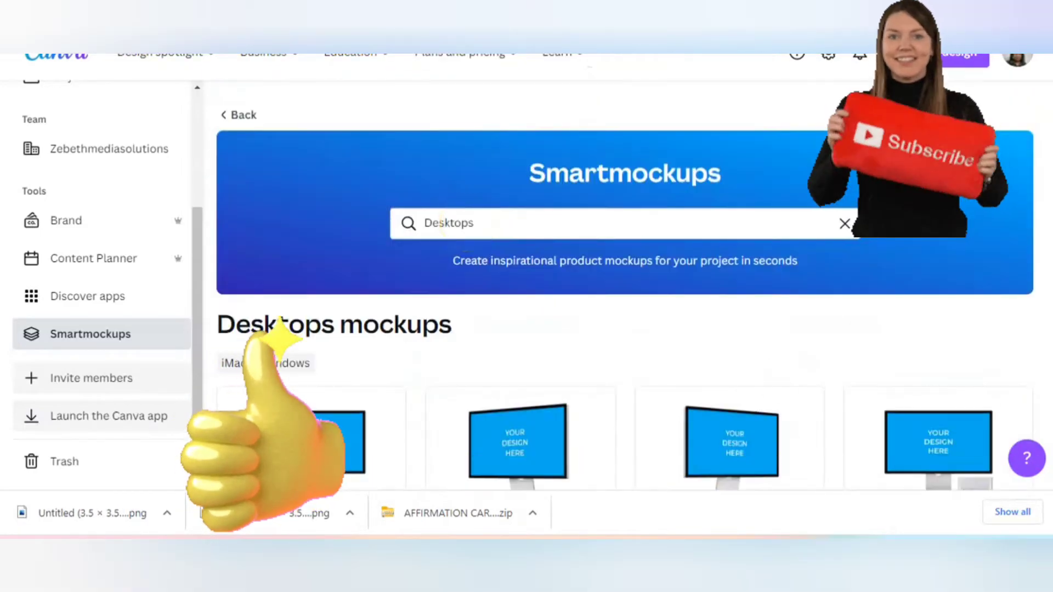
- Return to the Smartmockups overview, switch to the Print category and browse the Cards mockups
{"action": "left_click", "coordinate": [239, 115]}
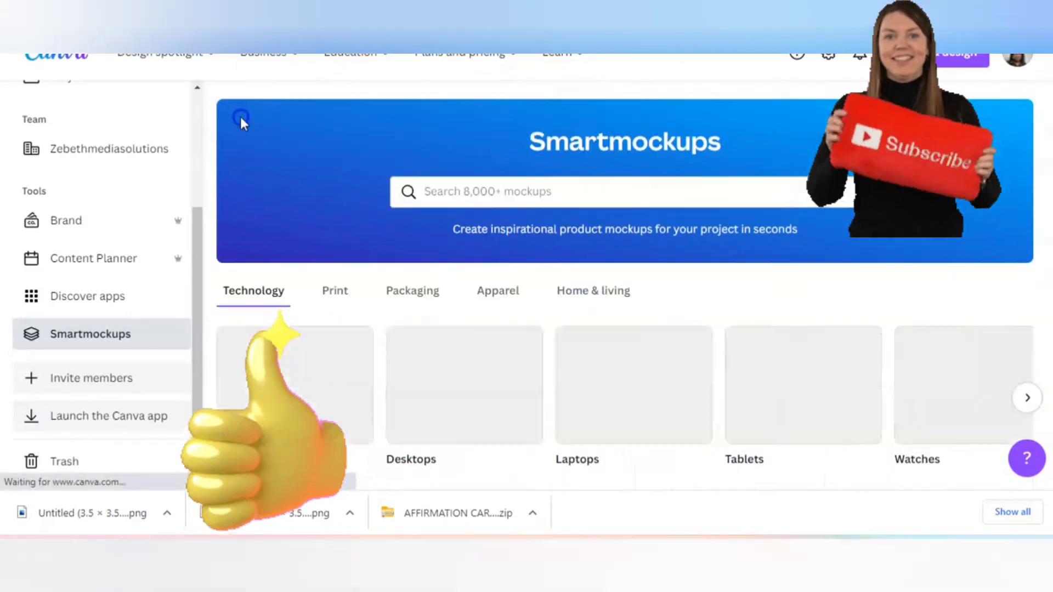
{"action": "left_click", "coordinate": [344, 295]}
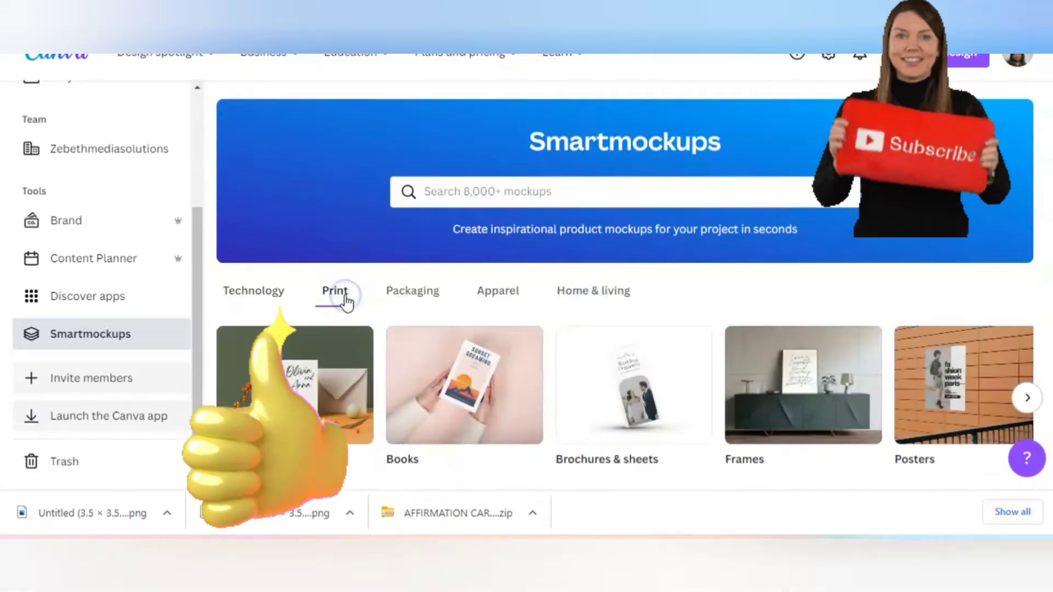
{"action": "scroll", "coordinate": [346, 301], "scroll_direction": "down", "scroll_amount": 3}
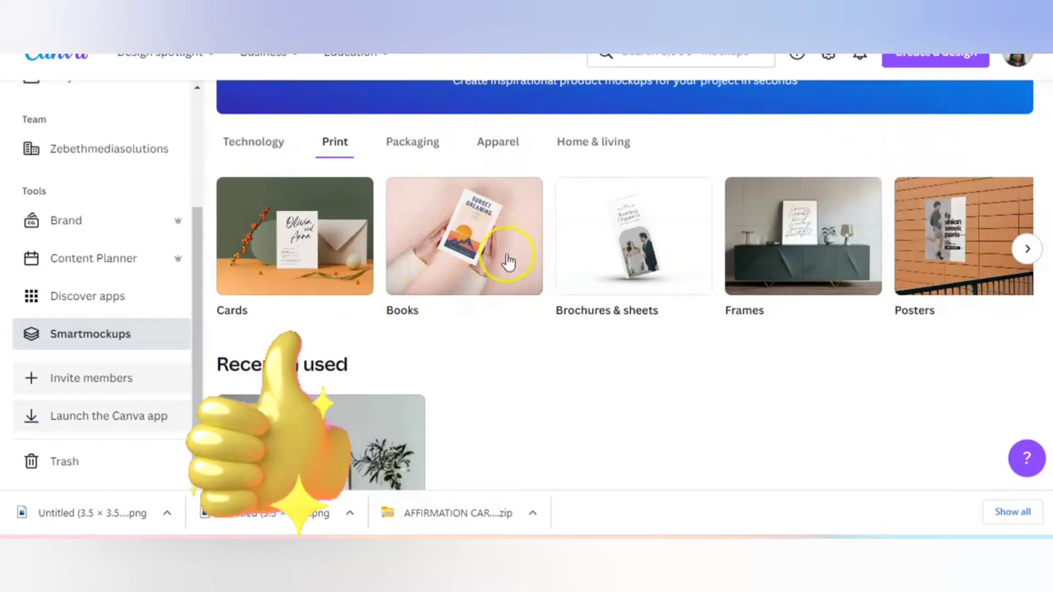
{"action": "left_click", "coordinate": [315, 245]}
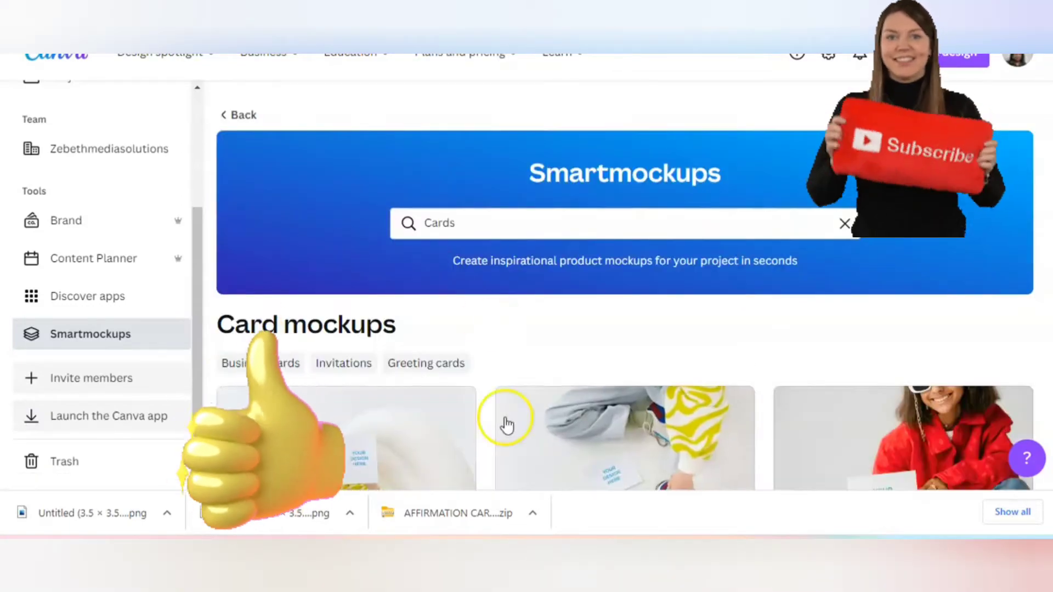
{"action": "scroll", "coordinate": [500, 419], "scroll_direction": "down", "scroll_amount": 6}
{"action": "scroll", "coordinate": [501, 419], "scroll_direction": "down", "scroll_amount": 15}
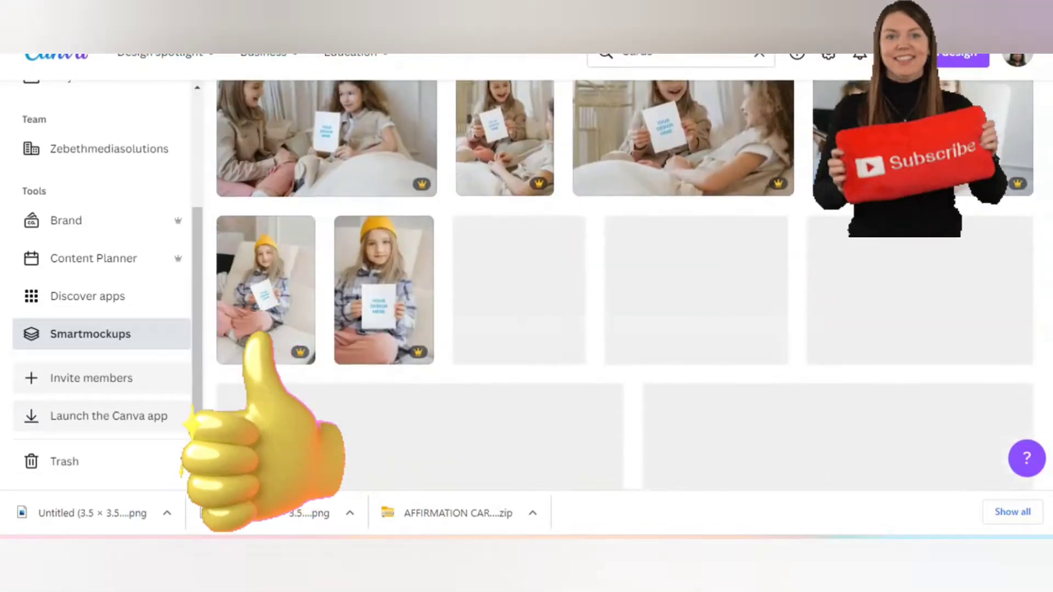
{"action": "scroll", "coordinate": [626, 285], "scroll_direction": "up", "scroll_amount": 5}
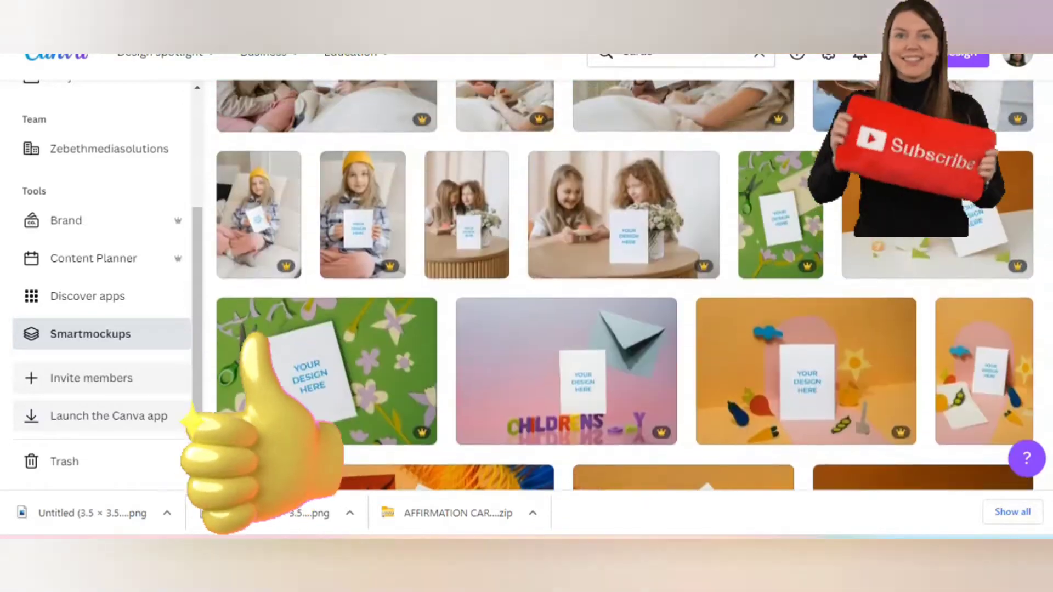
{"action": "scroll", "coordinate": [625, 285], "scroll_direction": "up", "scroll_amount": 8}
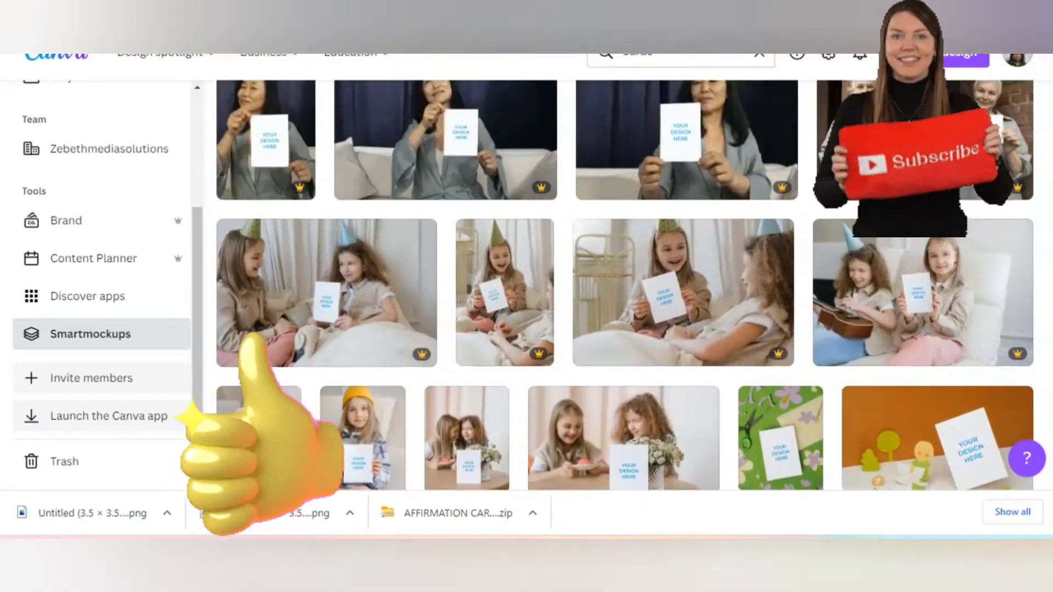
{"action": "scroll", "coordinate": [625, 285], "scroll_direction": "up", "scroll_amount": 10}
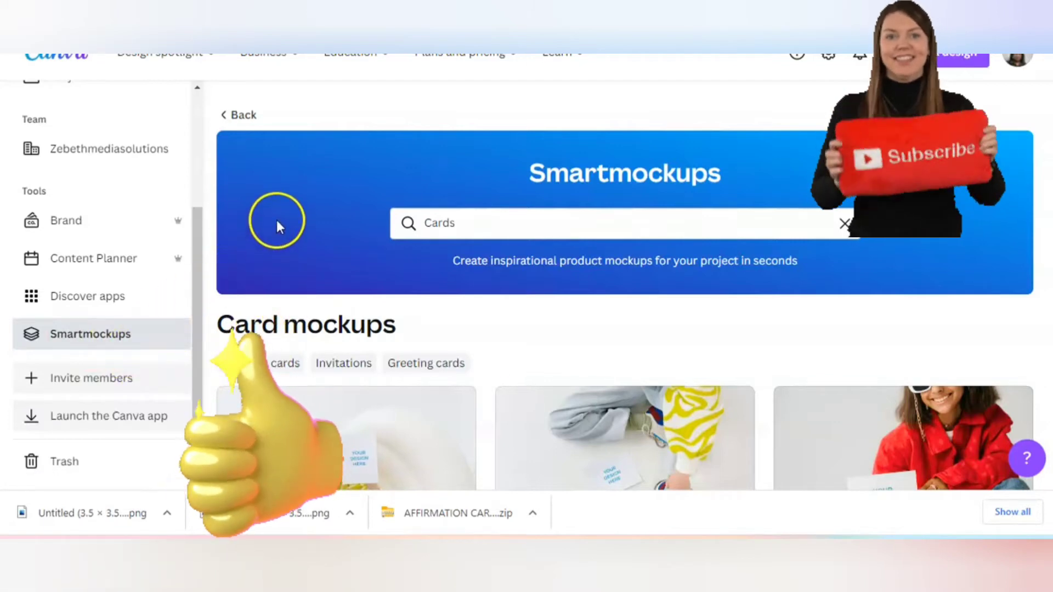
- Go back to the Print category and open the Frames mockups
{"action": "left_click", "coordinate": [241, 115]}
{"action": "left_click", "coordinate": [336, 145]}
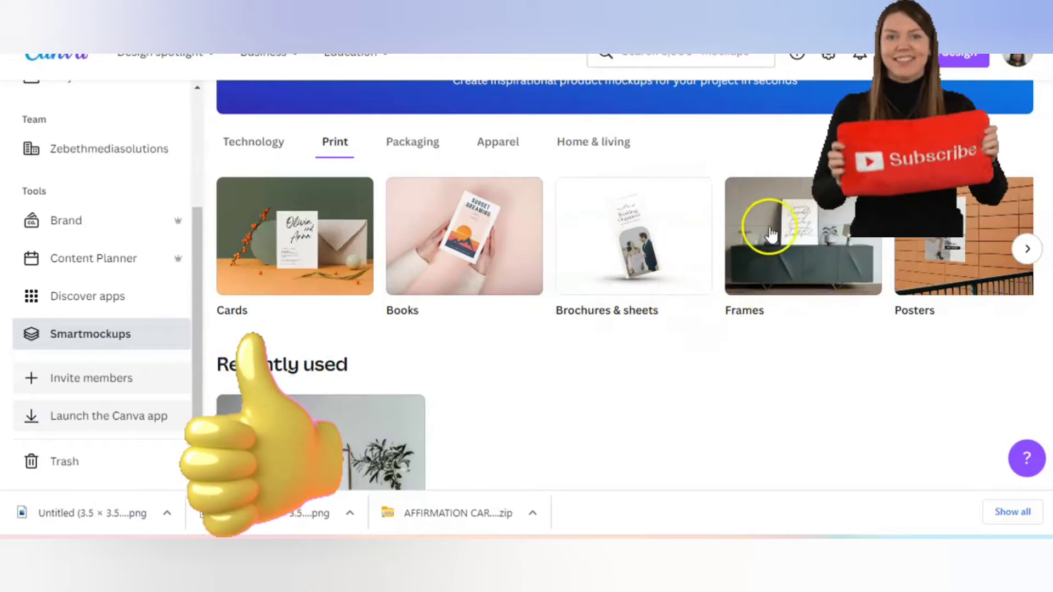
{"action": "left_click", "coordinate": [798, 244]}
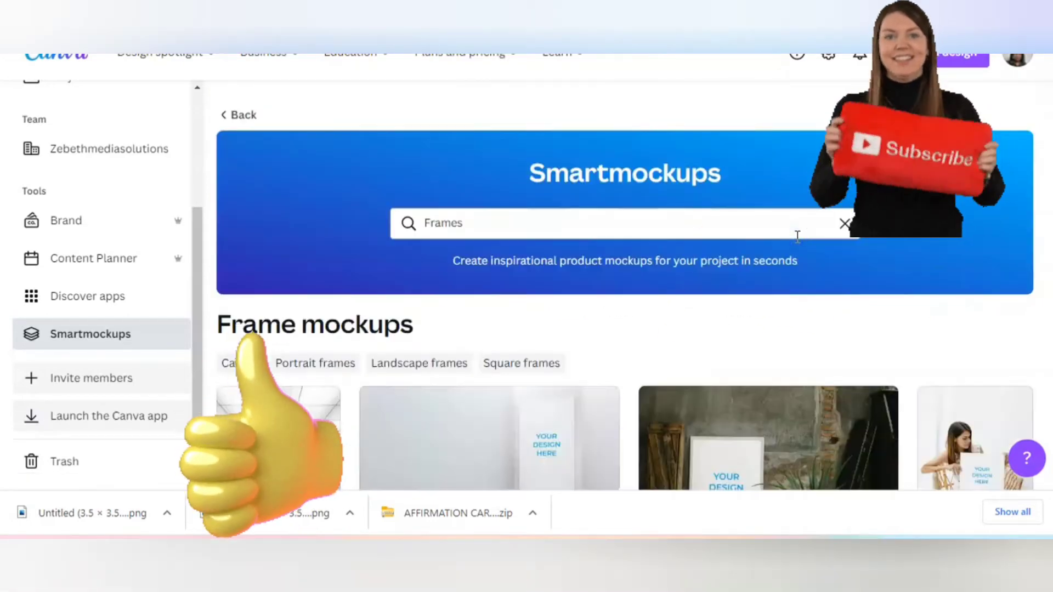
{"action": "scroll", "coordinate": [625, 285], "scroll_direction": "down", "scroll_amount": 4}
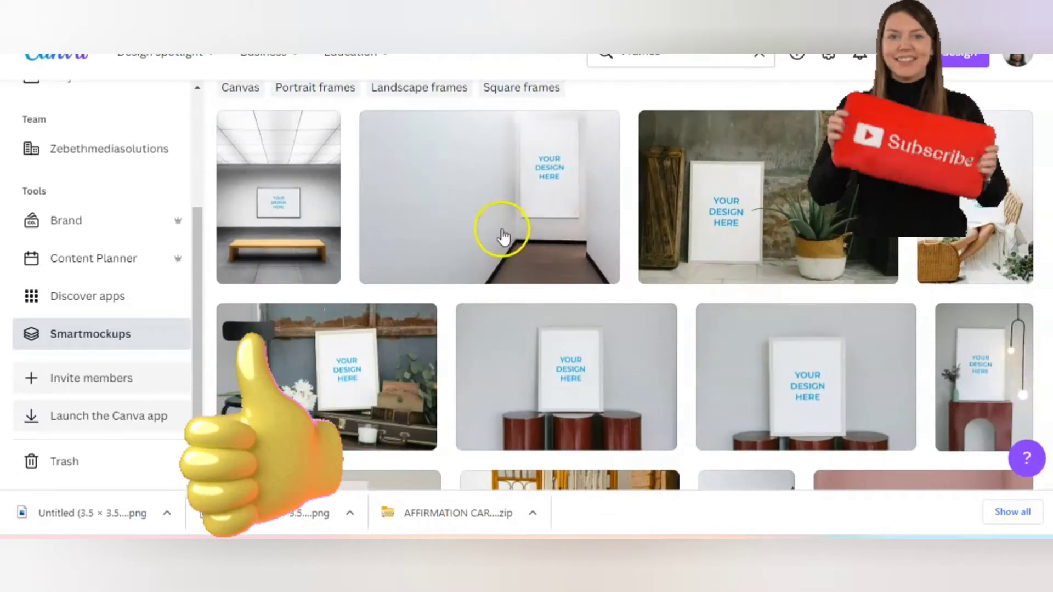
- Preview the hallway frame template, return to the results and open the portrait wooden frame mockup with the white candle
{"action": "left_click", "coordinate": [537, 204]}
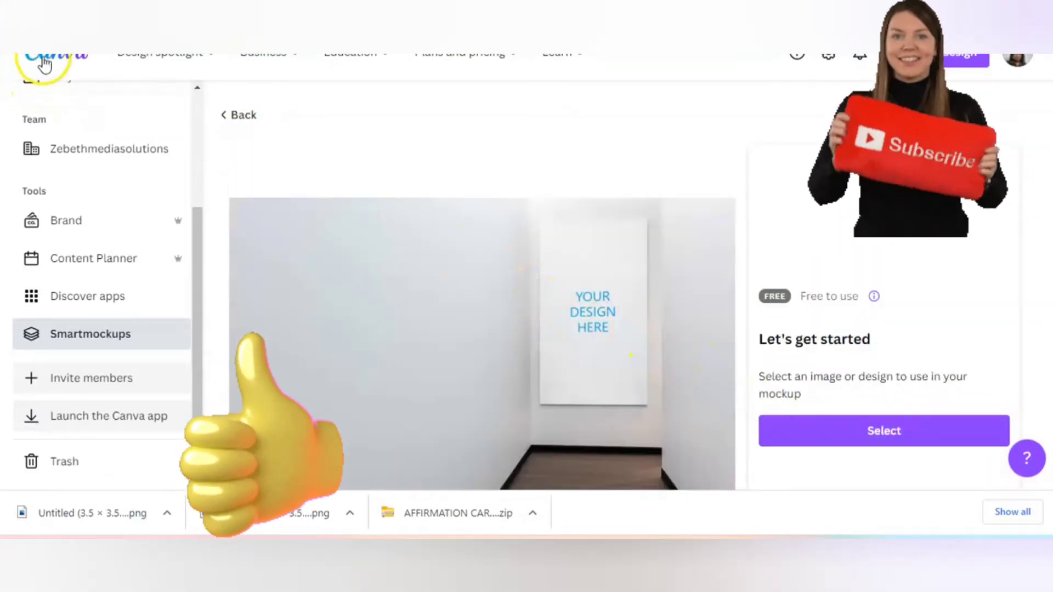
{"action": "left_click", "coordinate": [238, 115]}
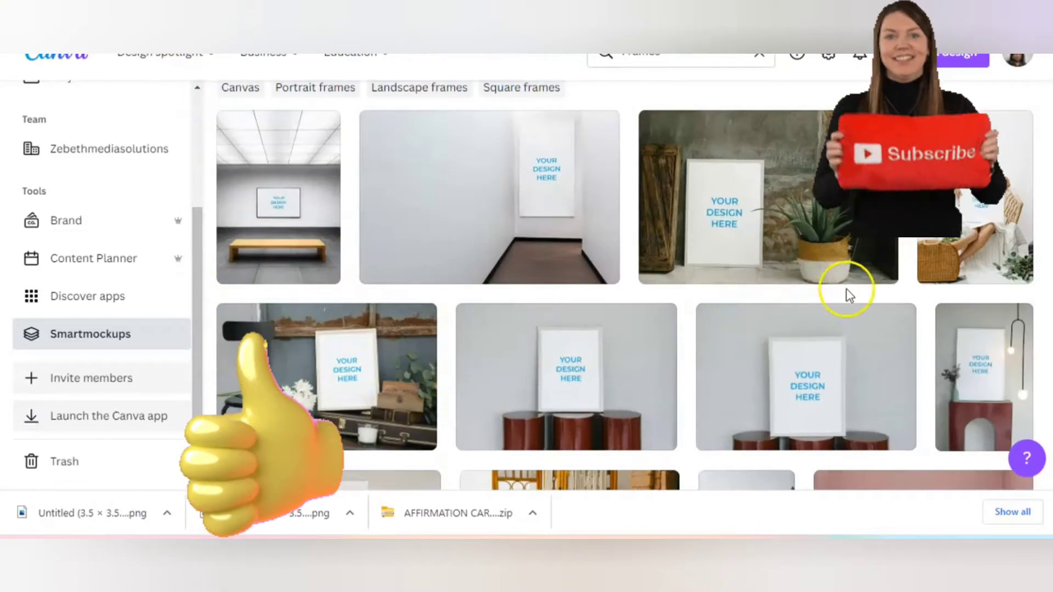
{"action": "scroll", "coordinate": [548, 357], "scroll_direction": "down", "scroll_amount": 4}
{"action": "scroll", "coordinate": [549, 354], "scroll_direction": "down", "scroll_amount": 6}
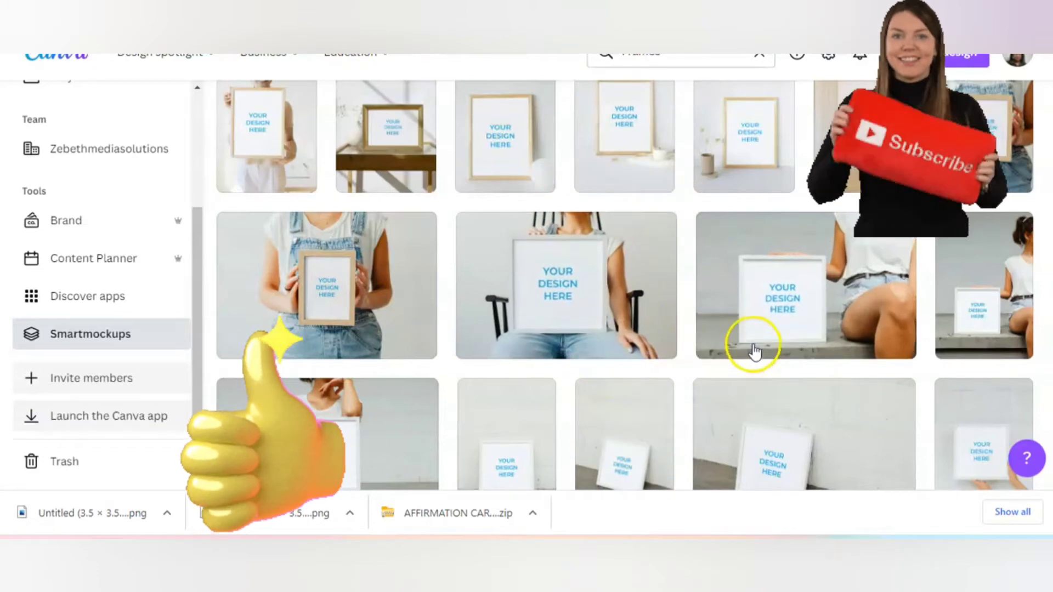
{"action": "scroll", "coordinate": [752, 344], "scroll_direction": "up", "scroll_amount": 1}
{"action": "scroll", "coordinate": [752, 344], "scroll_direction": "up", "scroll_amount": 4}
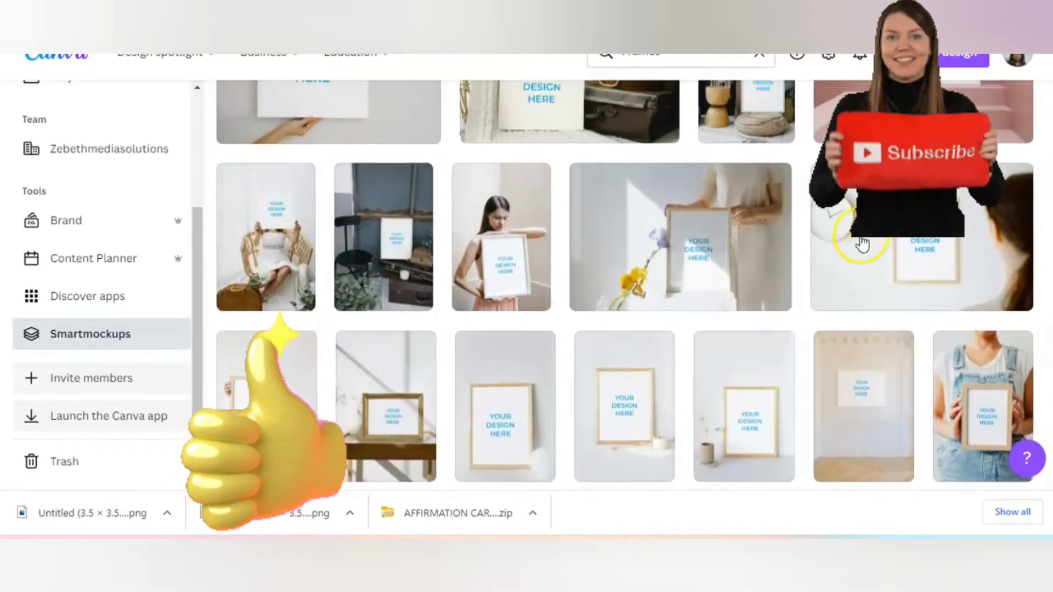
{"action": "left_click", "coordinate": [637, 382]}
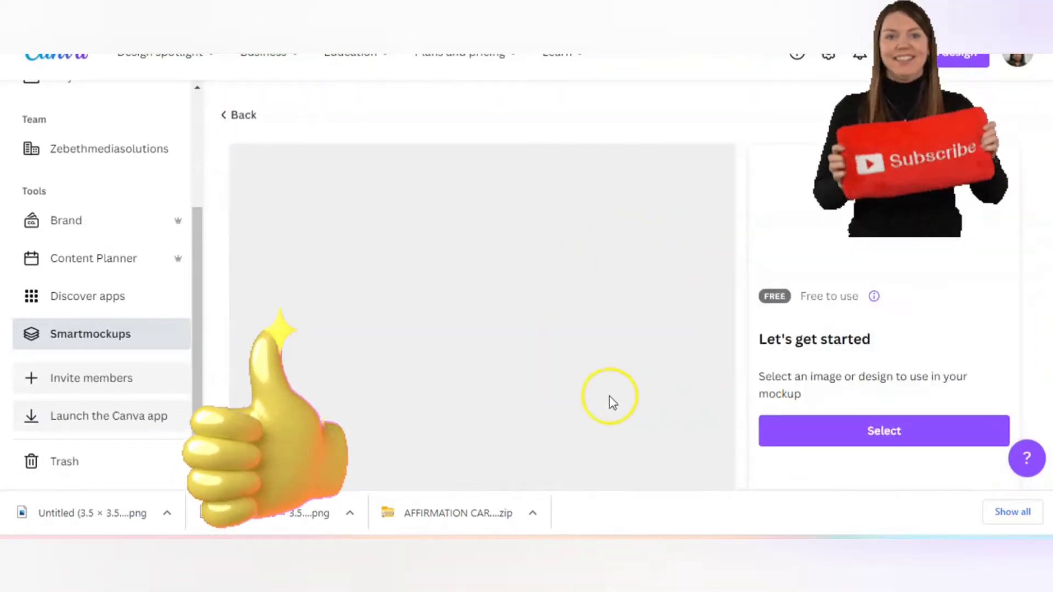
- Upload the image "Mindset is everything (15)" from the Desktop folder "motivational print" and insert it into the frame mockup
{"action": "left_click", "coordinate": [912, 430]}
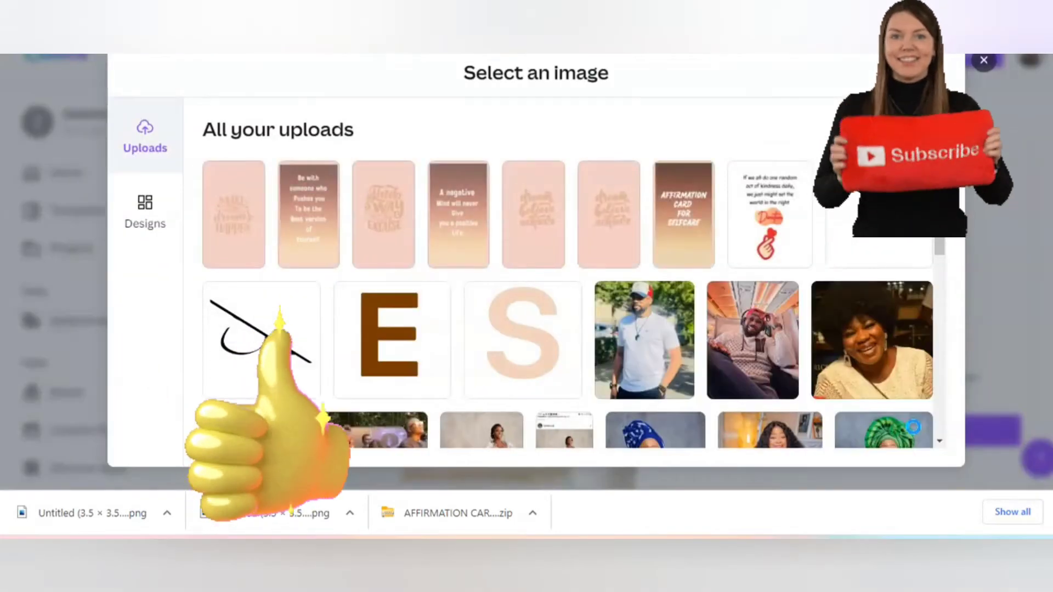
{"action": "left_click", "coordinate": [159, 146]}
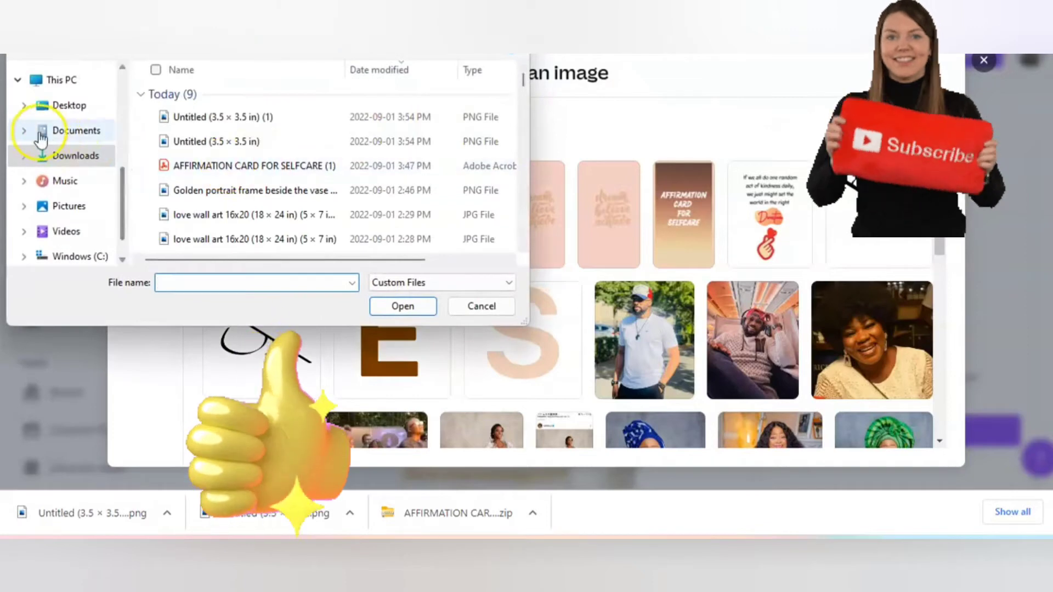
{"action": "left_click", "coordinate": [71, 105]}
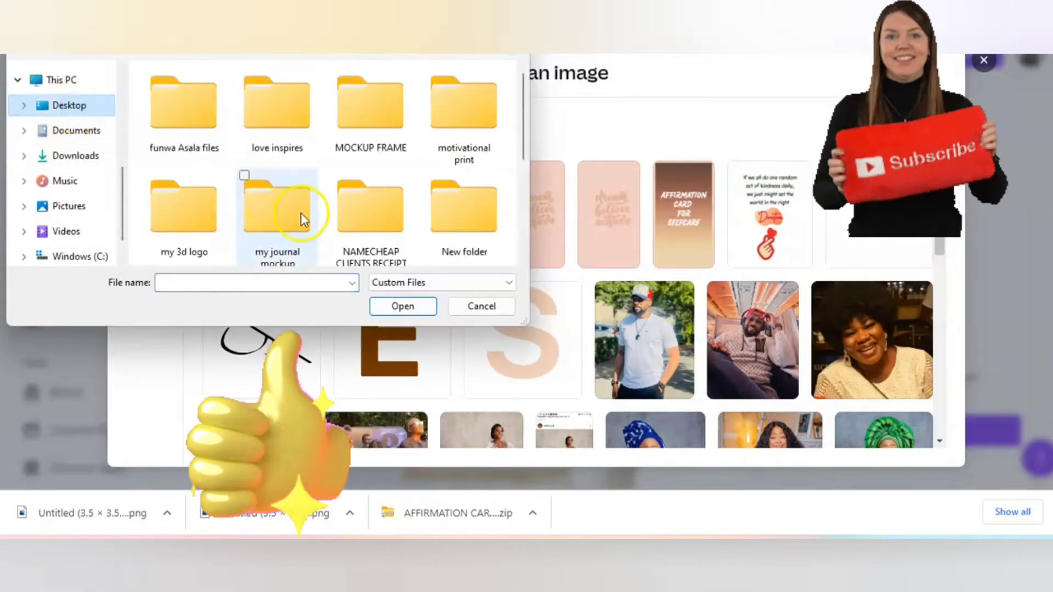
{"action": "double_click", "coordinate": [455, 133]}
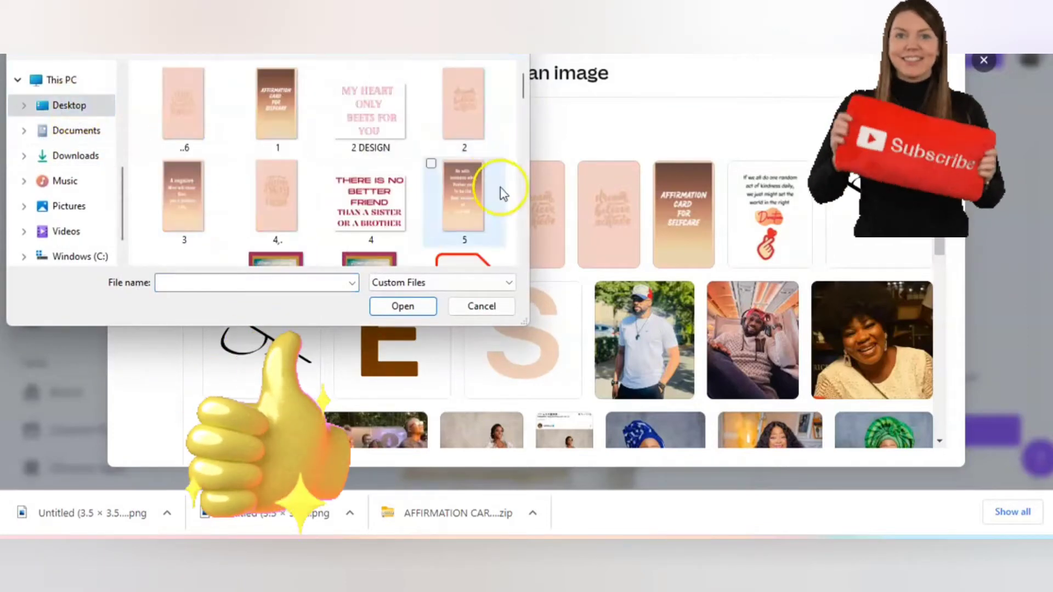
{"action": "left_click", "coordinate": [524, 262]}
{"action": "left_click", "coordinate": [523, 262]}
{"action": "scroll", "coordinate": [522, 263], "scroll_direction": "down", "scroll_amount": 5}
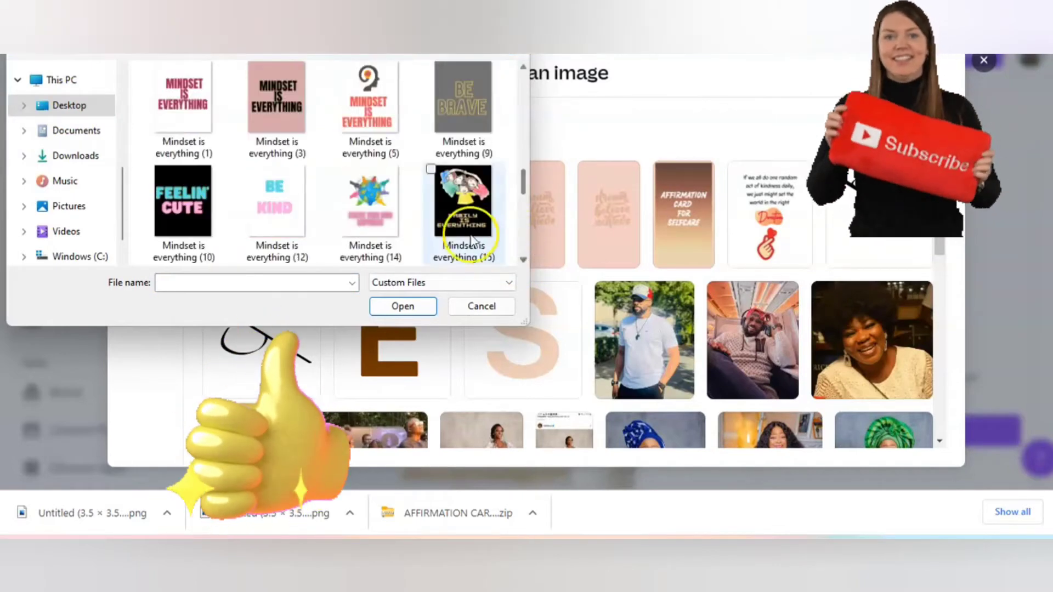
{"action": "double_click", "coordinate": [466, 208]}
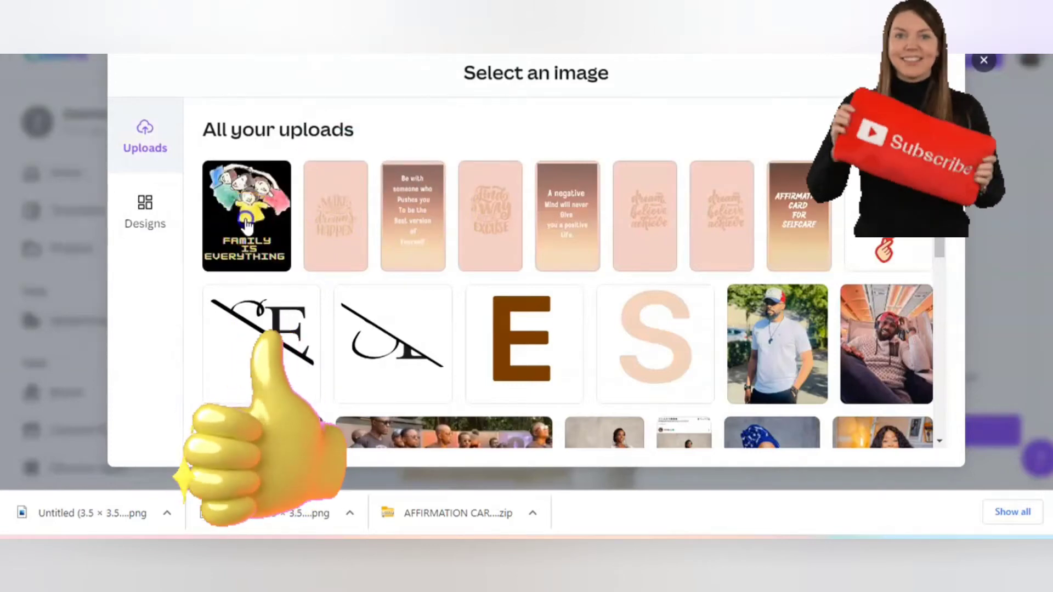
{"action": "left_click", "coordinate": [246, 224]}
{"action": "left_click", "coordinate": [581, 451]}
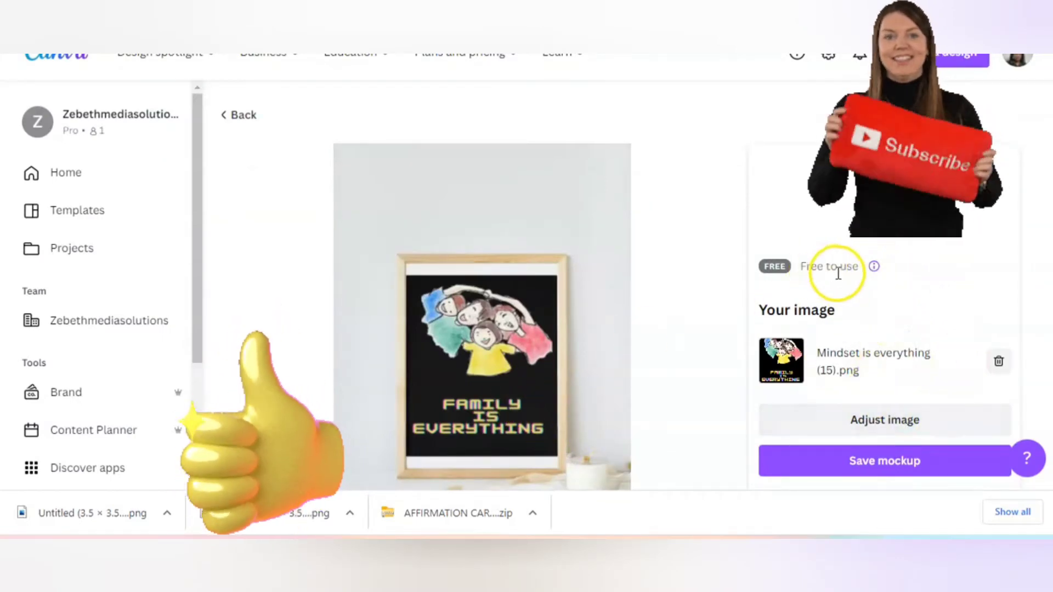
- Adjust the image in the frame by setting its image sizing to Fill and save the adjustment
{"action": "left_click", "coordinate": [933, 426]}
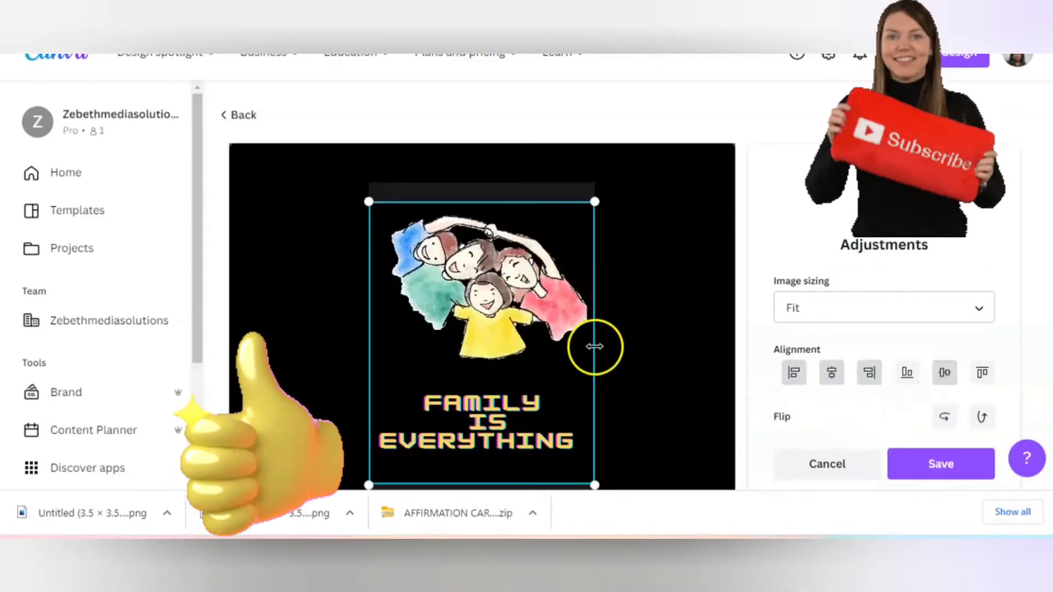
{"action": "left_click", "coordinate": [977, 316]}
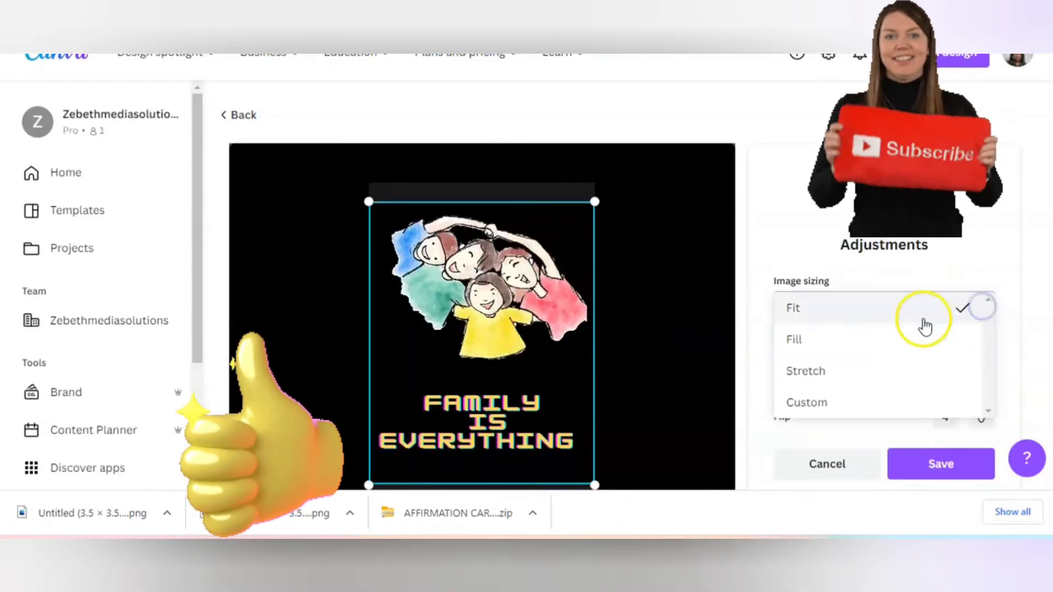
{"action": "left_click", "coordinate": [919, 351]}
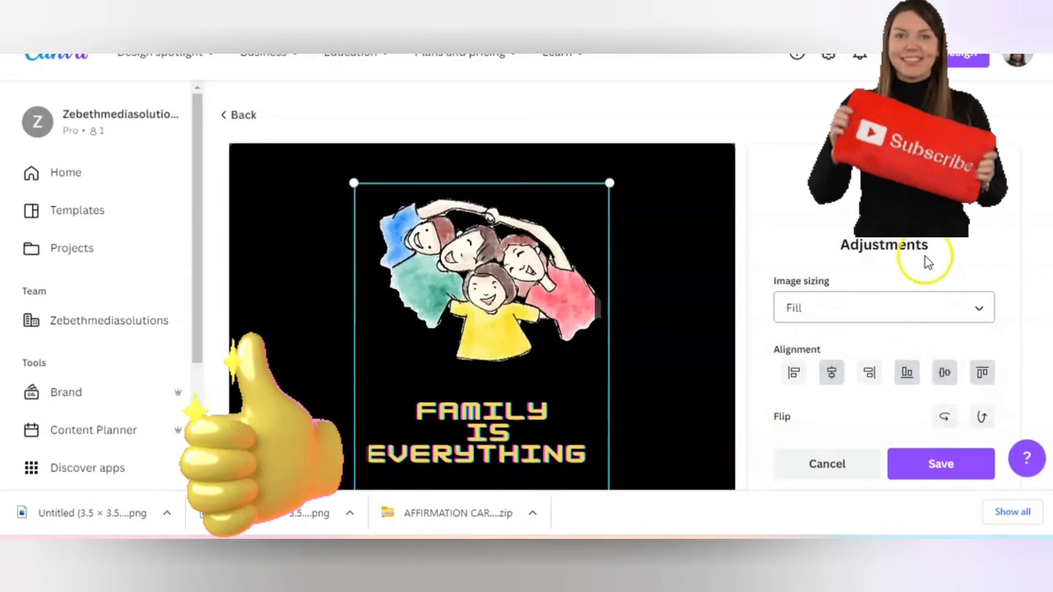
{"action": "left_click", "coordinate": [943, 465]}
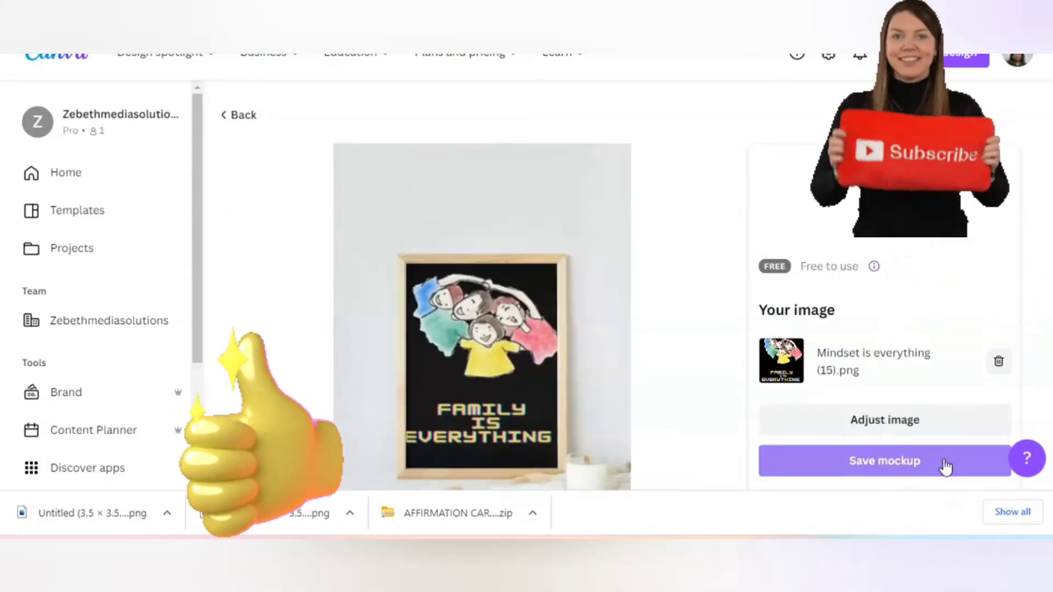
- Save the finished portrait frame mockup by downloading its image, and close the save dialog
{"action": "scroll", "coordinate": [653, 414], "scroll_direction": "down", "scroll_amount": 2}
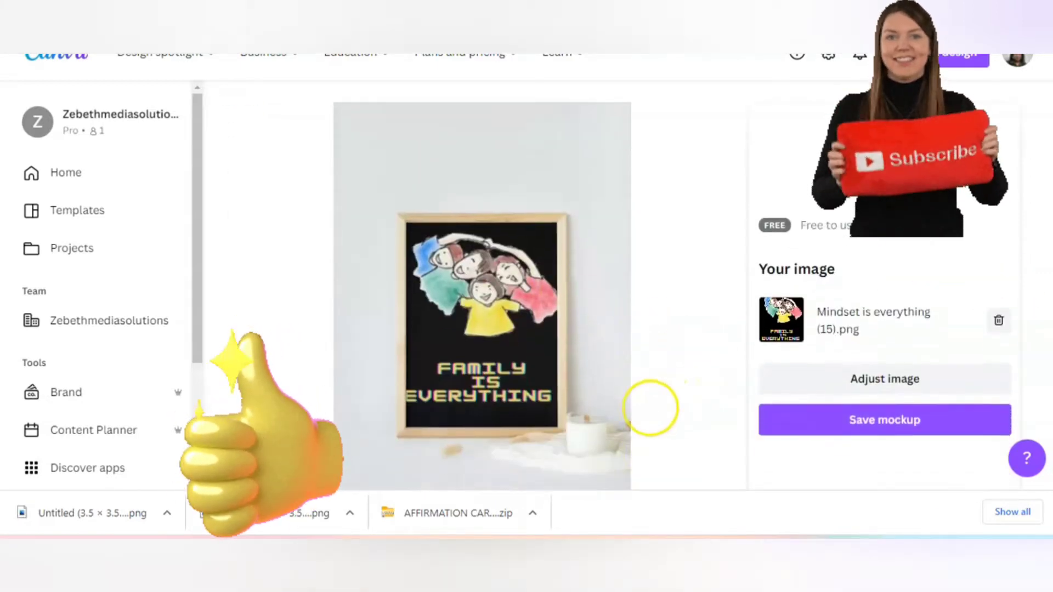
{"action": "left_click", "coordinate": [902, 378]}
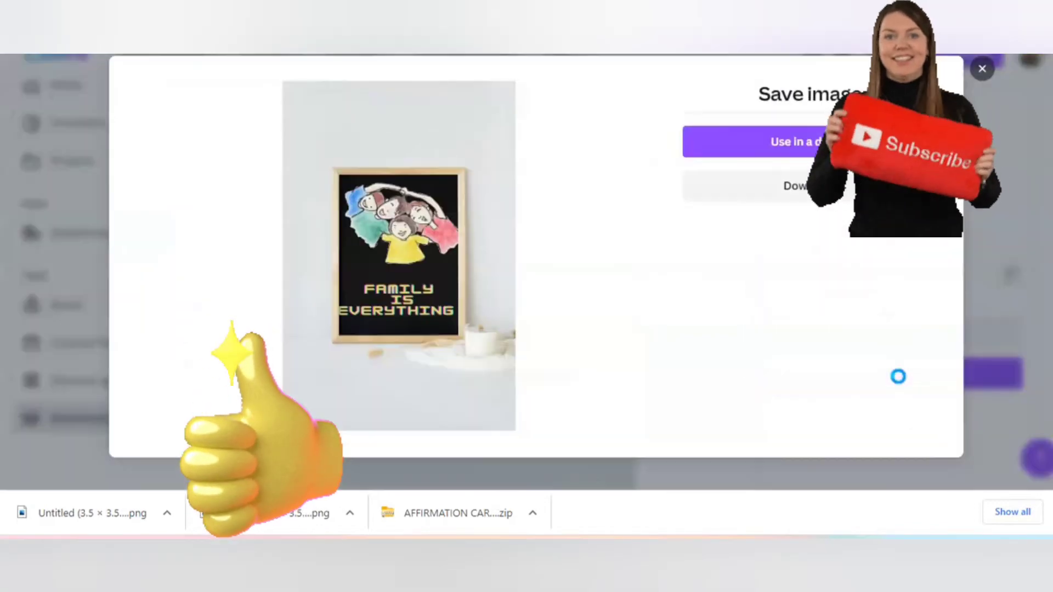
{"action": "left_click", "coordinate": [812, 189]}
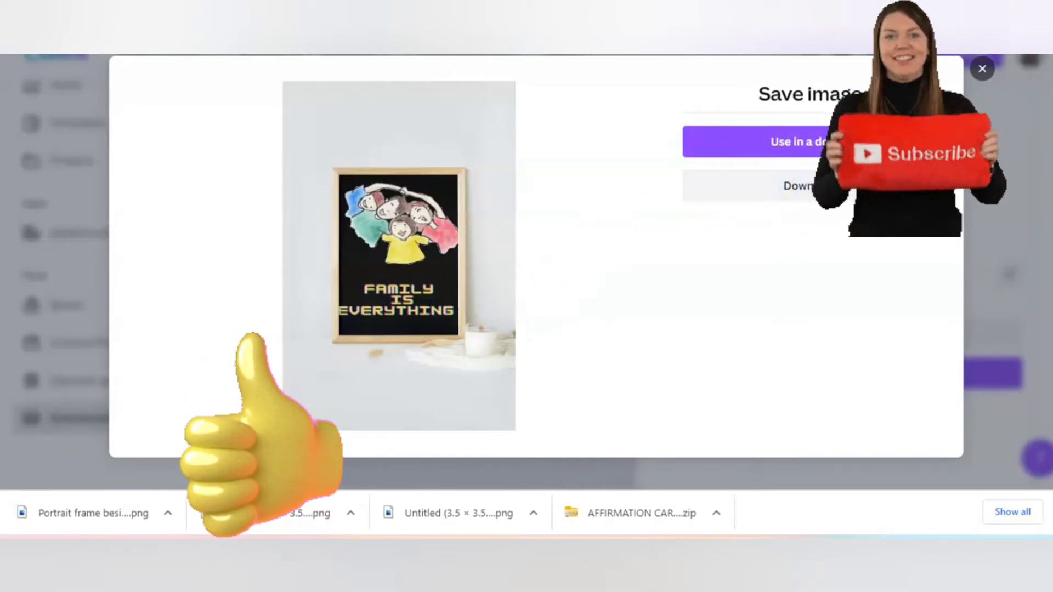
{"action": "left_click", "coordinate": [982, 68]}
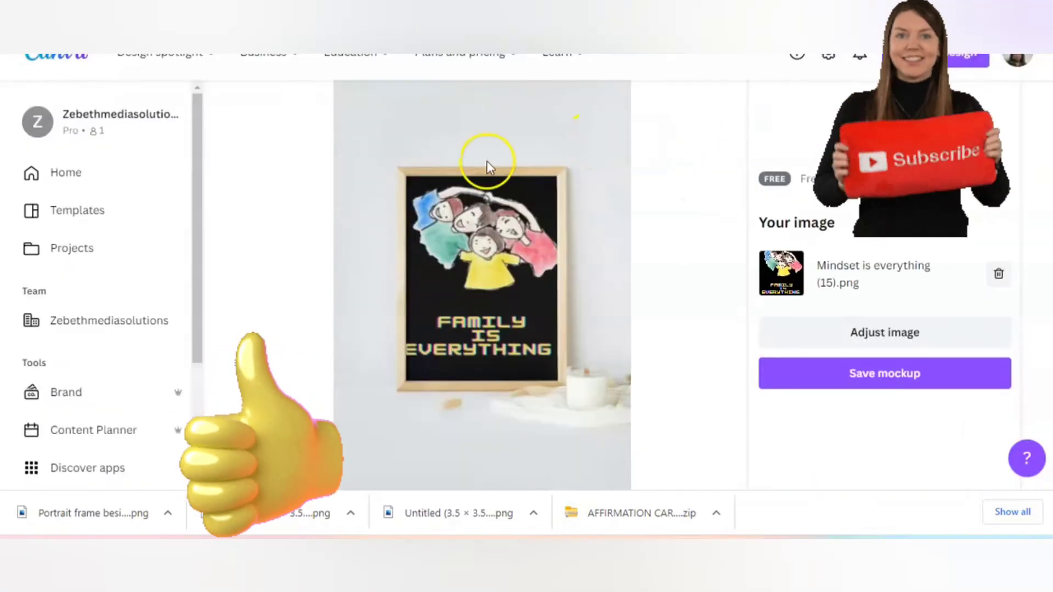
- Return to the Frames mockups and browse the Canvas subcategory
{"action": "key", "text": "alt+Left"}
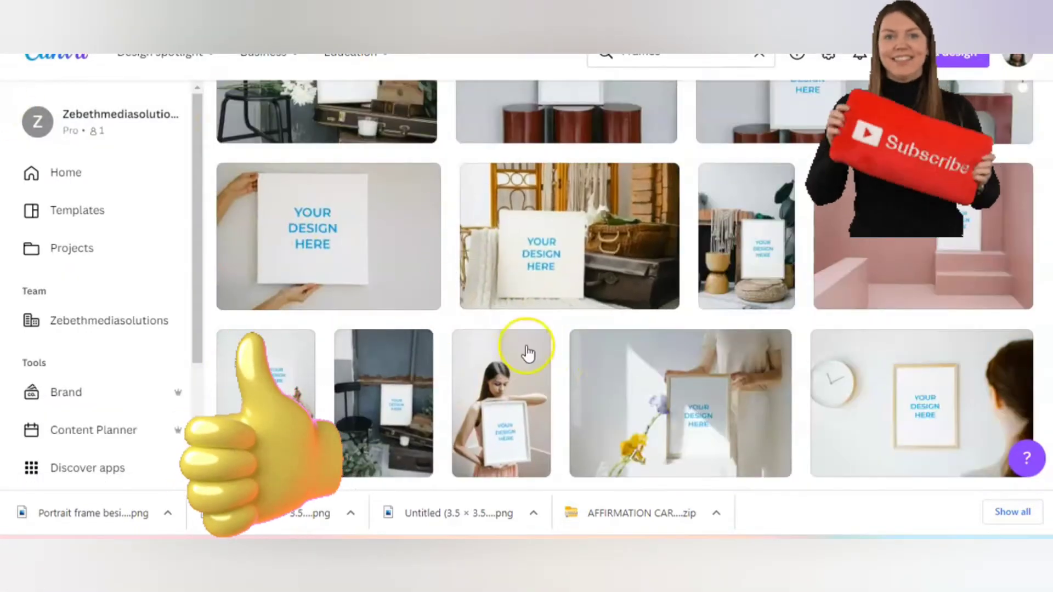
{"action": "scroll", "coordinate": [446, 130], "scroll_direction": "up", "scroll_amount": 10}
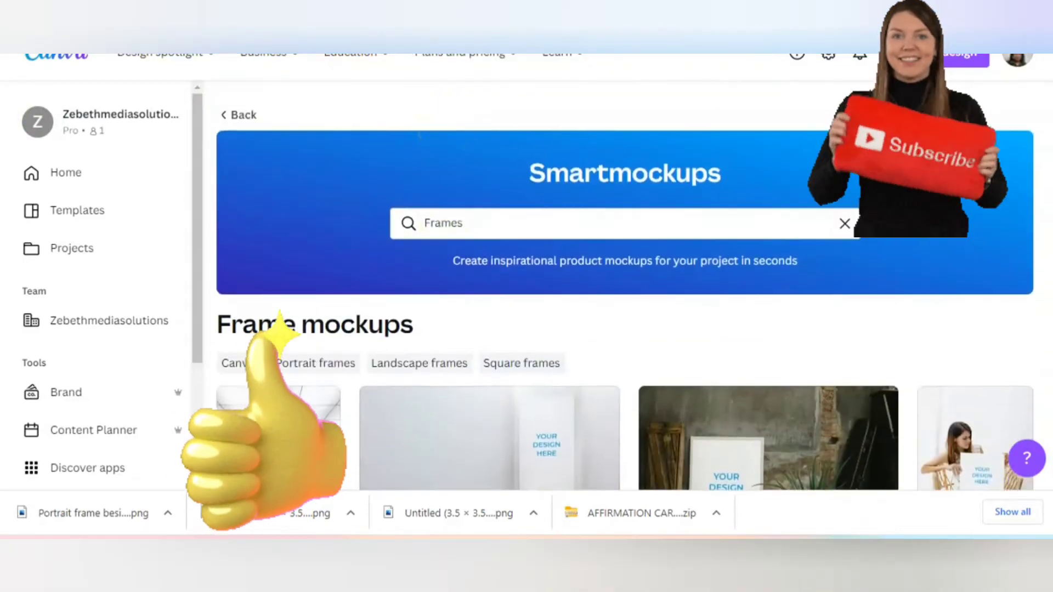
{"action": "left_click", "coordinate": [234, 367]}
{"action": "scroll", "coordinate": [234, 366], "scroll_direction": "down", "scroll_amount": 3}
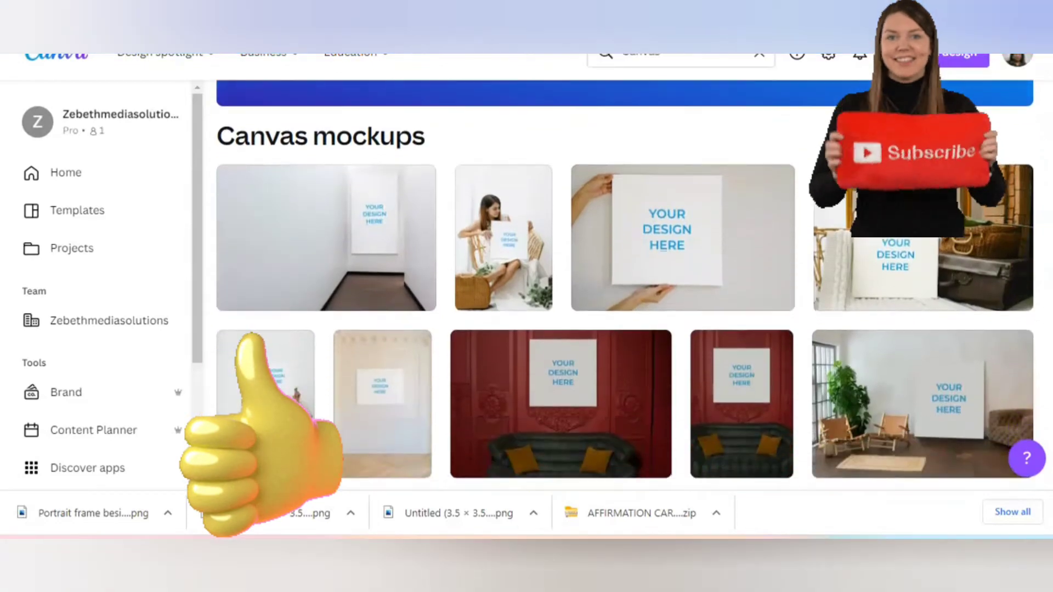
{"action": "scroll", "coordinate": [226, 297], "scroll_direction": "down", "scroll_amount": 5}
{"action": "scroll", "coordinate": [226, 297], "scroll_direction": "up", "scroll_amount": 10}
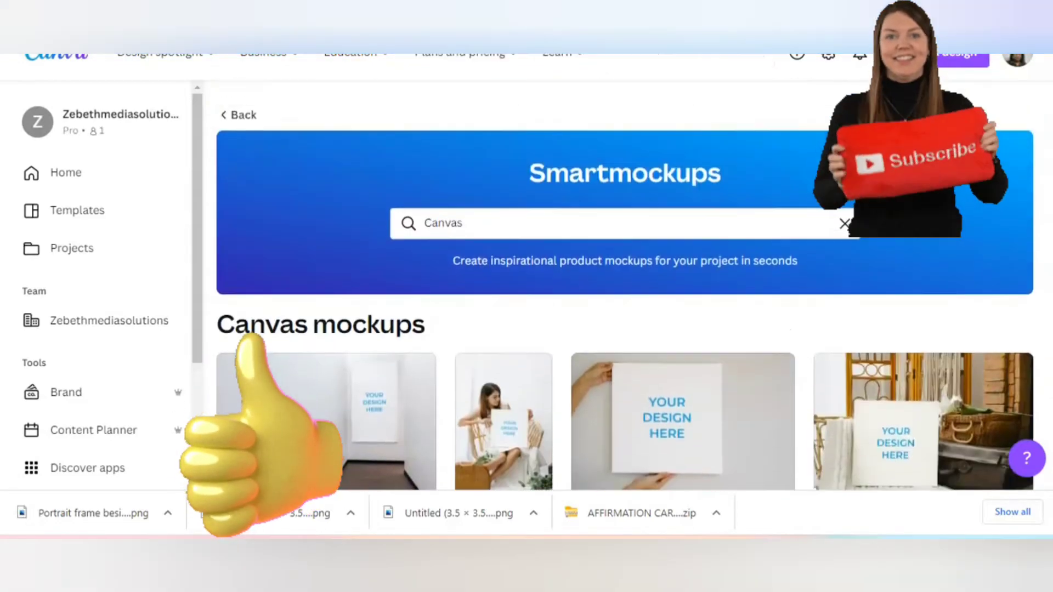
- Go back to the Frames mockups and look through the Portrait frames subcategory
{"action": "left_click", "coordinate": [227, 115]}
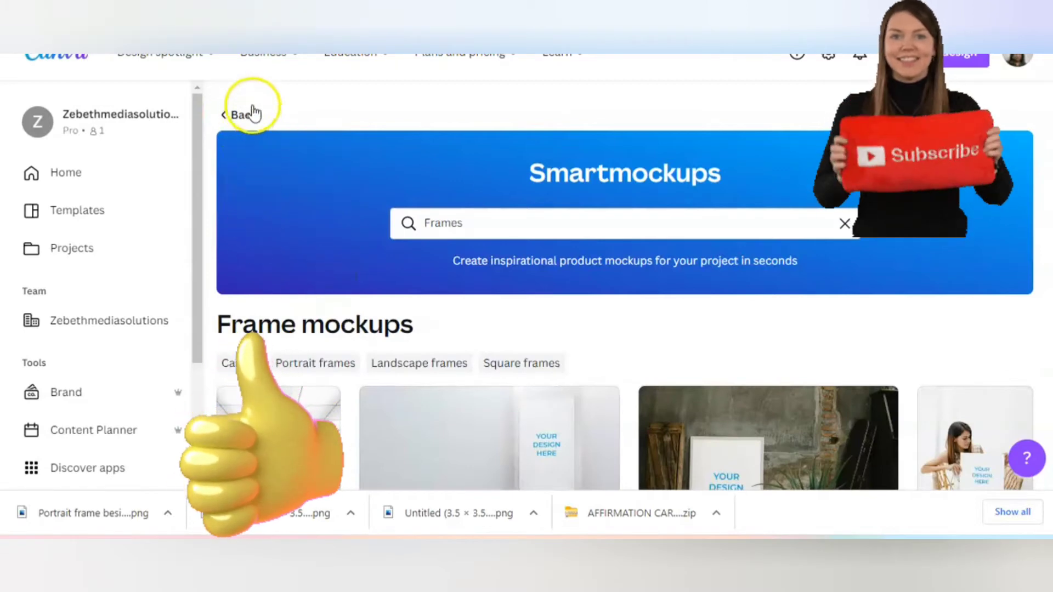
{"action": "left_click", "coordinate": [317, 364]}
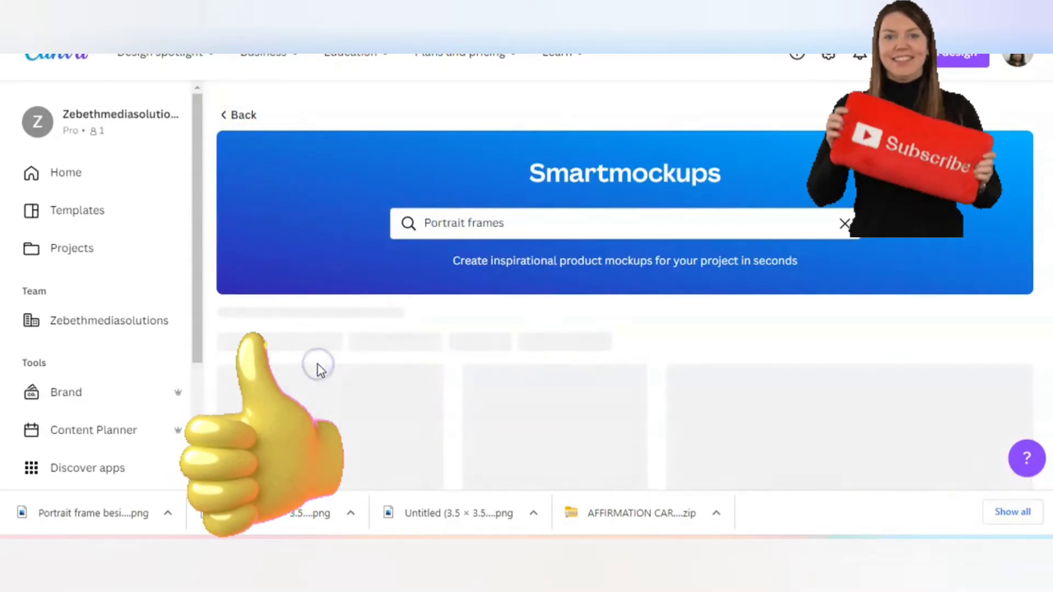
{"action": "scroll", "coordinate": [317, 368], "scroll_direction": "down", "scroll_amount": 10}
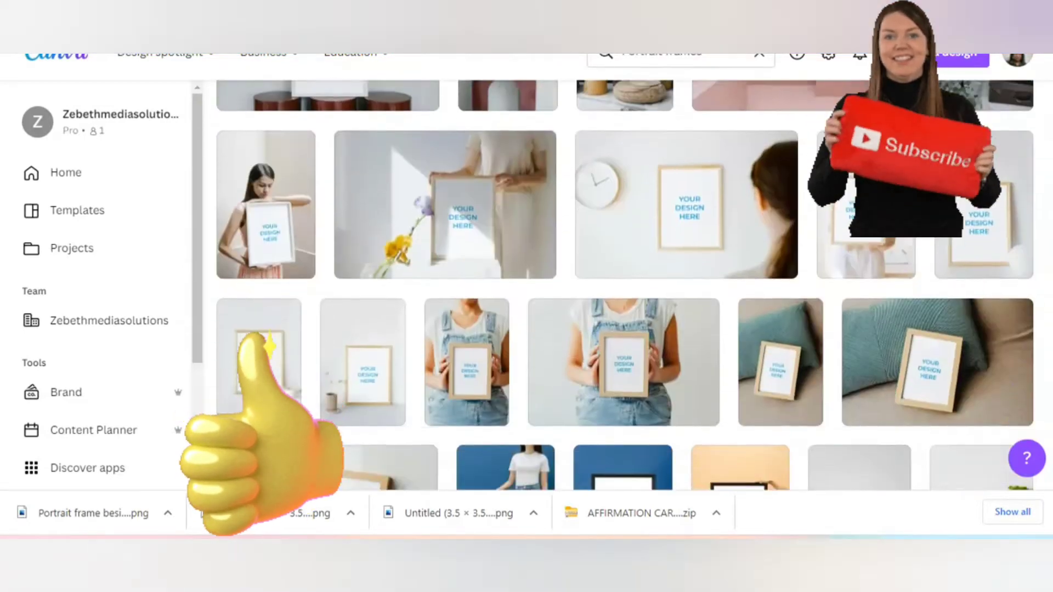
{"action": "scroll", "coordinate": [626, 285], "scroll_direction": "up", "scroll_amount": 10}
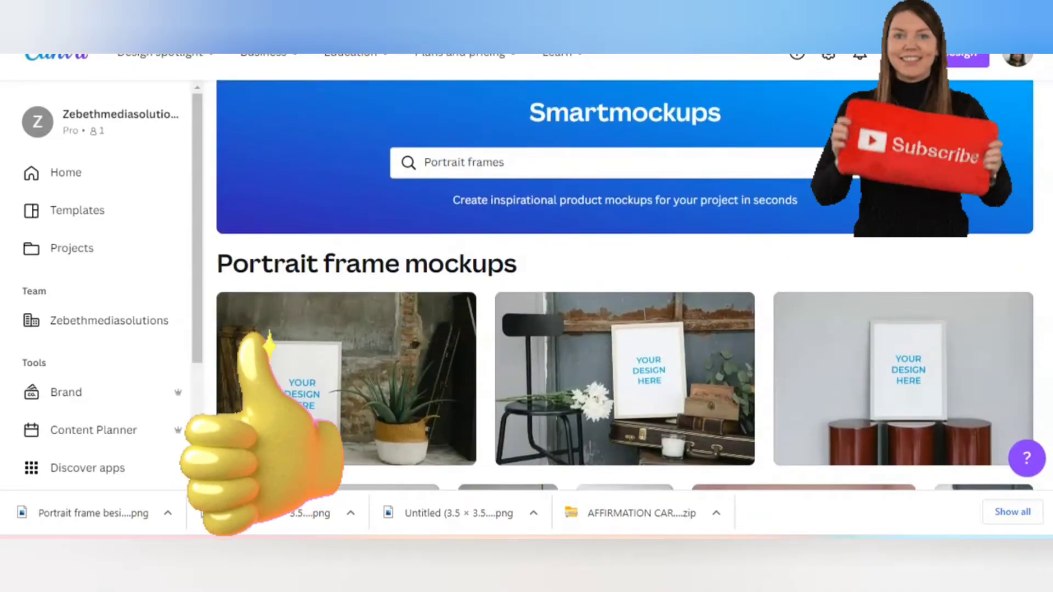
{"action": "scroll", "coordinate": [233, 144], "scroll_direction": "up", "scroll_amount": 2}
- Go back to the Frames mockups and look through the Landscape frames subcategory
{"action": "left_click", "coordinate": [237, 117]}
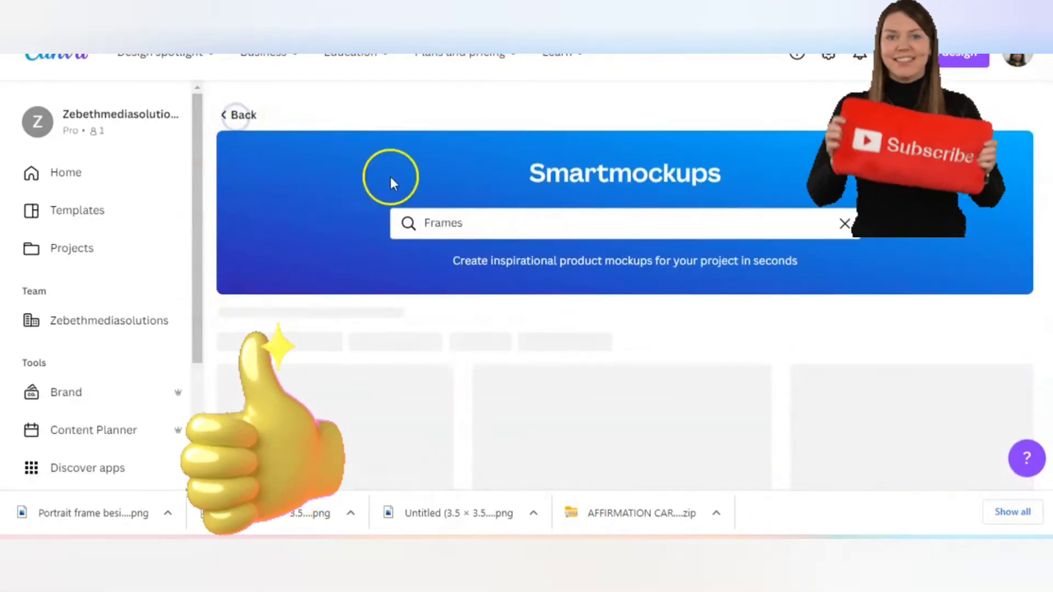
{"action": "left_click", "coordinate": [419, 367]}
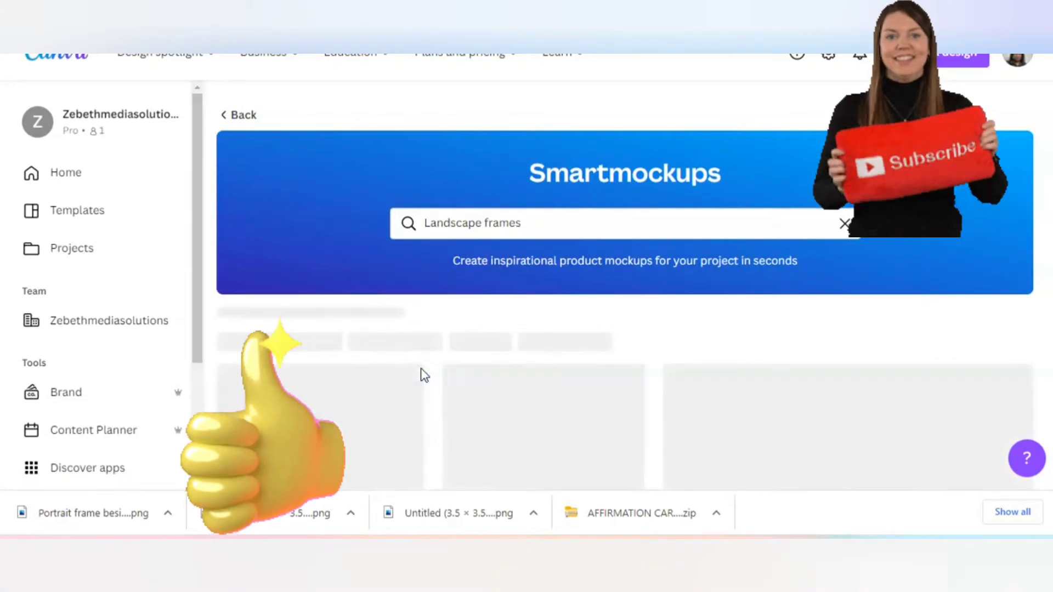
{"action": "scroll", "coordinate": [423, 372], "scroll_direction": "down", "scroll_amount": 8}
{"action": "scroll", "coordinate": [625, 285], "scroll_direction": "up", "scroll_amount": 10}
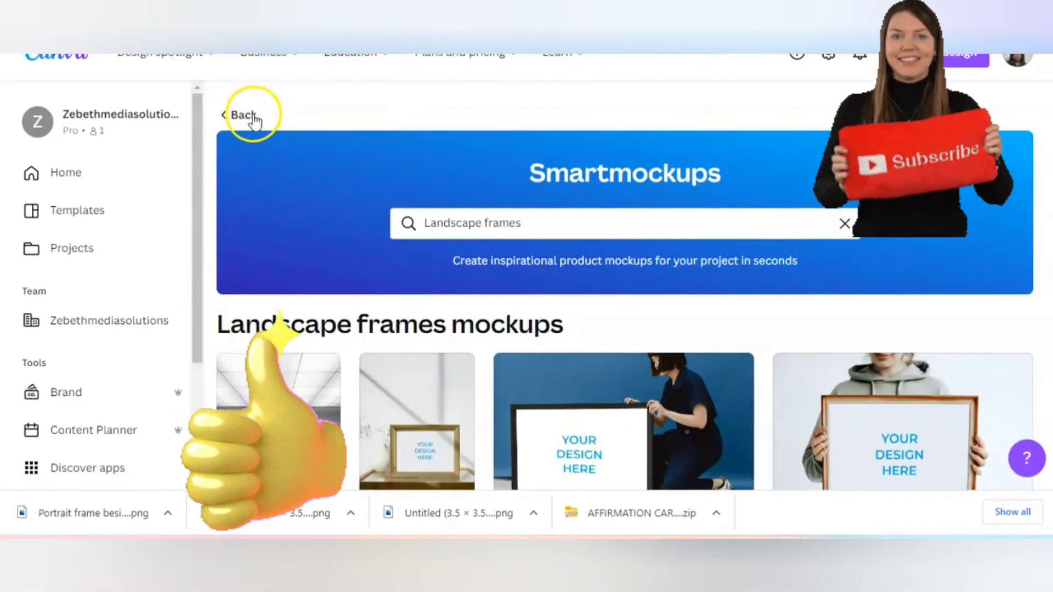
- Go back to the Frames mockups and look through the Square frames subcategory
{"action": "left_click", "coordinate": [253, 117]}
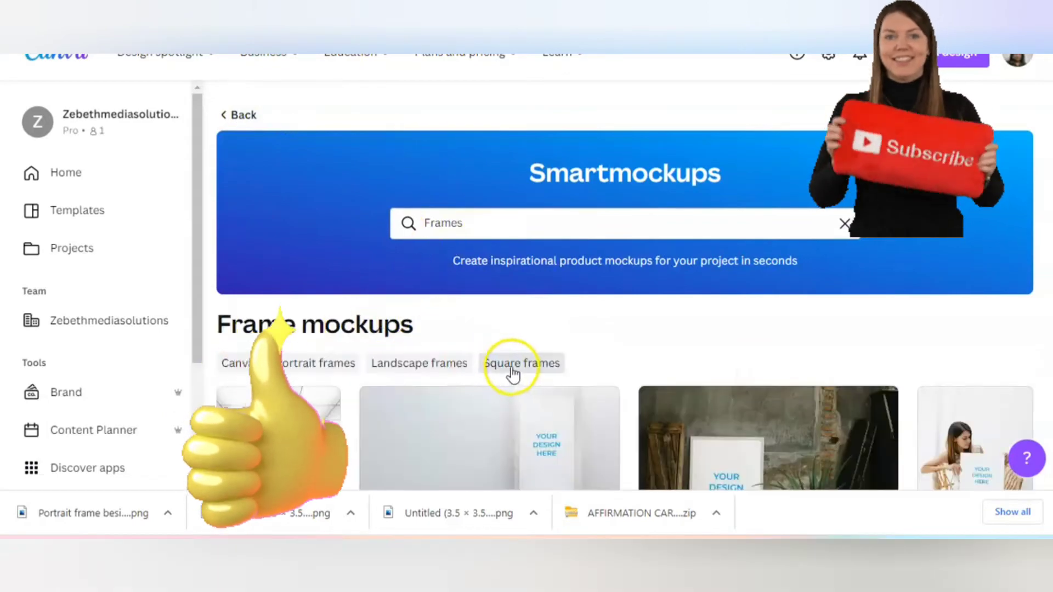
{"action": "left_click", "coordinate": [514, 371]}
{"action": "scroll", "coordinate": [510, 371], "scroll_direction": "down", "scroll_amount": 5}
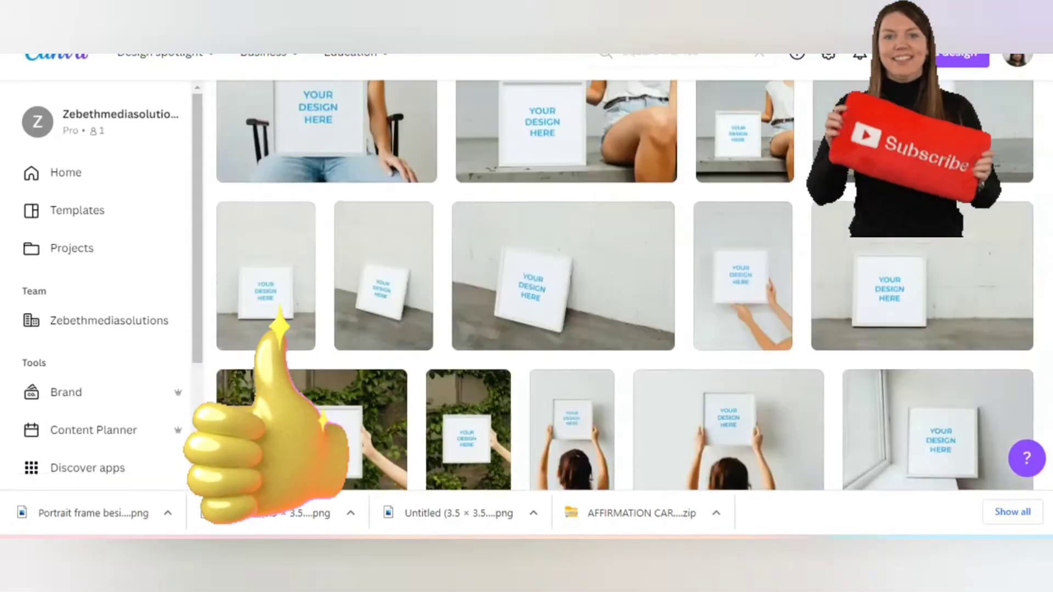
{"action": "scroll", "coordinate": [625, 285], "scroll_direction": "down", "scroll_amount": 10}
{"action": "scroll", "coordinate": [625, 286], "scroll_direction": "up", "scroll_amount": 15}
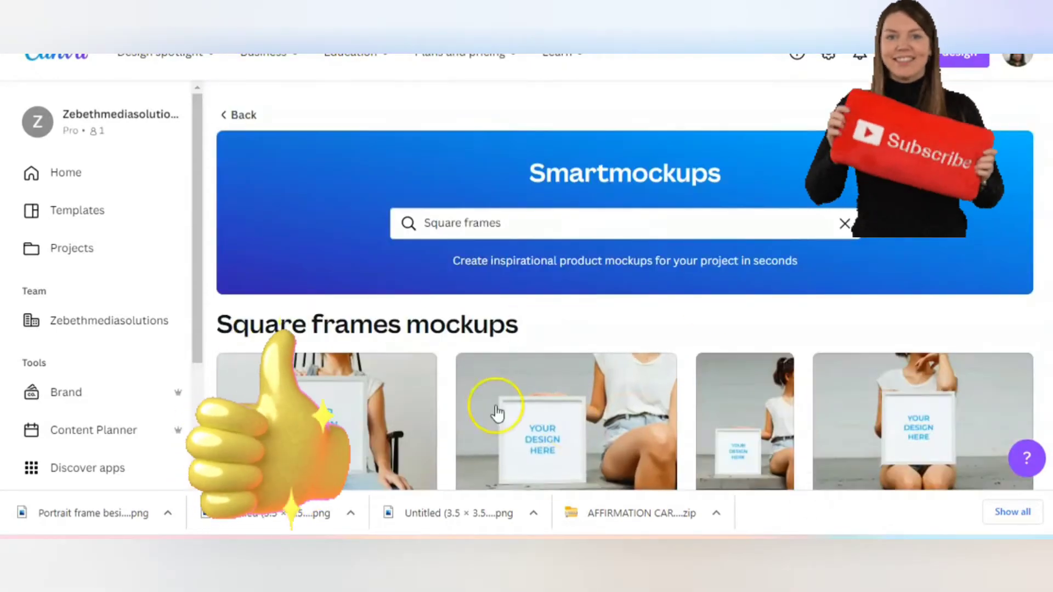
- Return to the Smartmockups start page and view the Packaging category
{"action": "left_click", "coordinate": [244, 116]}
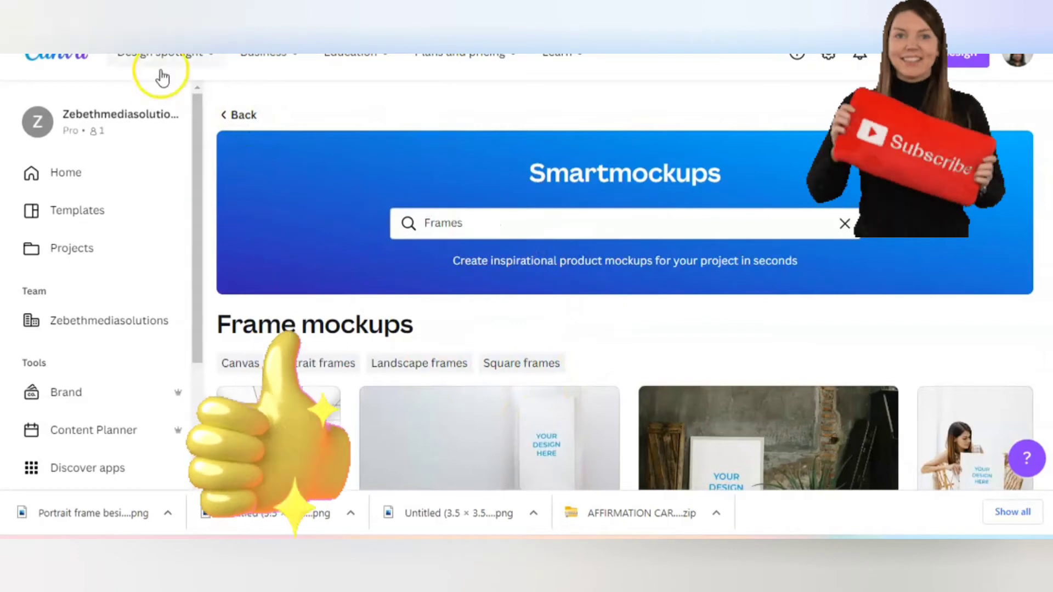
{"action": "left_click", "coordinate": [241, 116]}
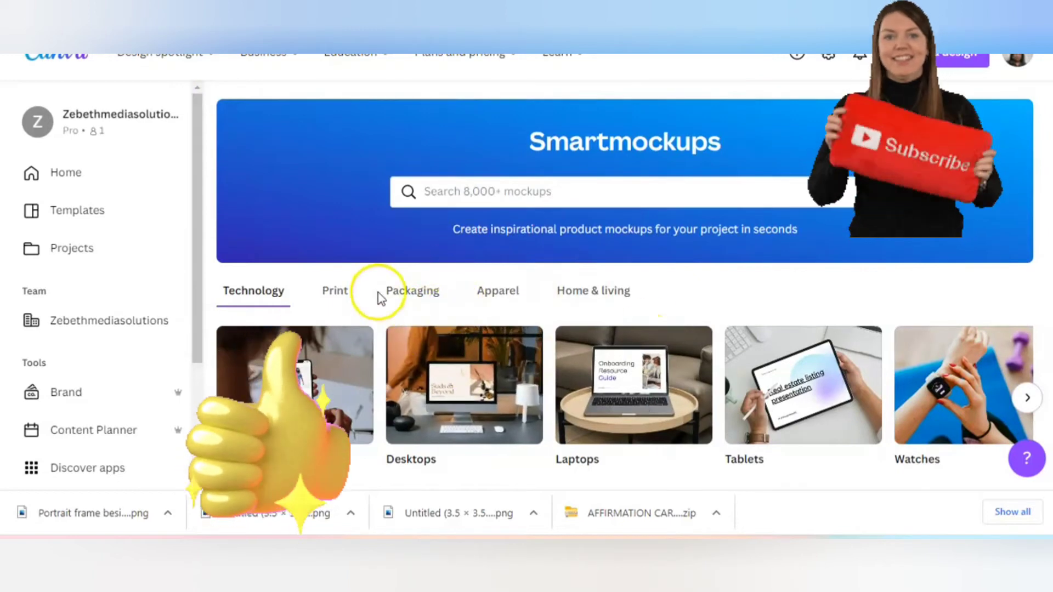
{"action": "left_click", "coordinate": [423, 294]}
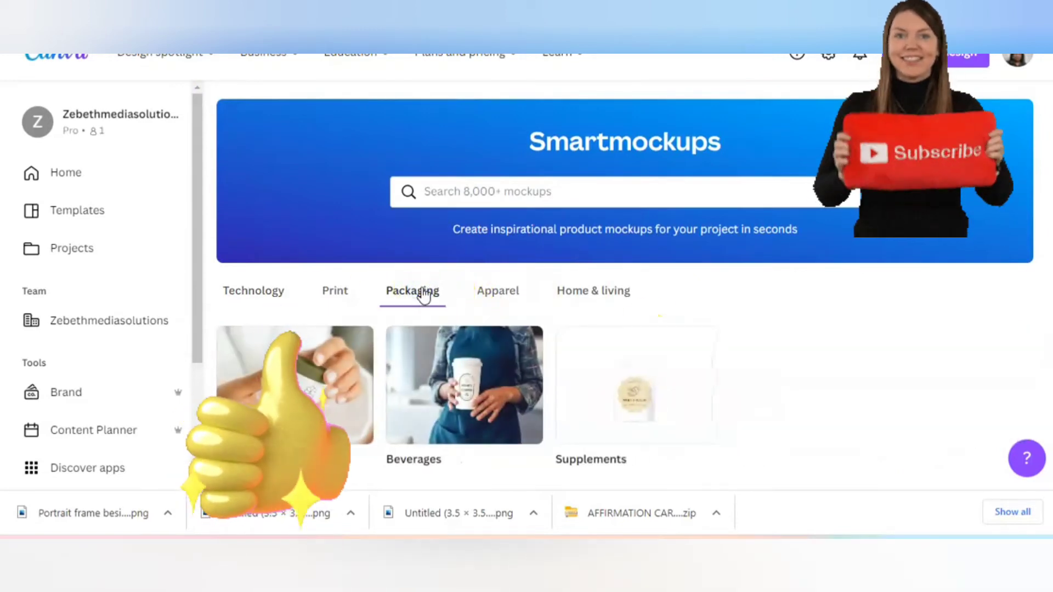
{"action": "left_click", "coordinate": [300, 395]}
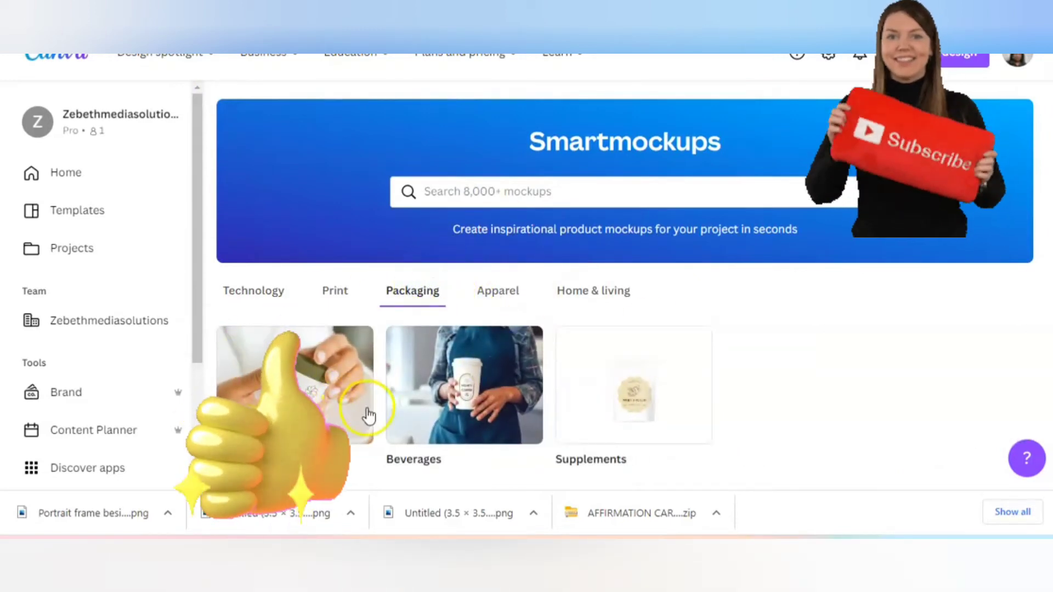
{"action": "scroll", "coordinate": [620, 442], "scroll_direction": "down", "scroll_amount": 5}
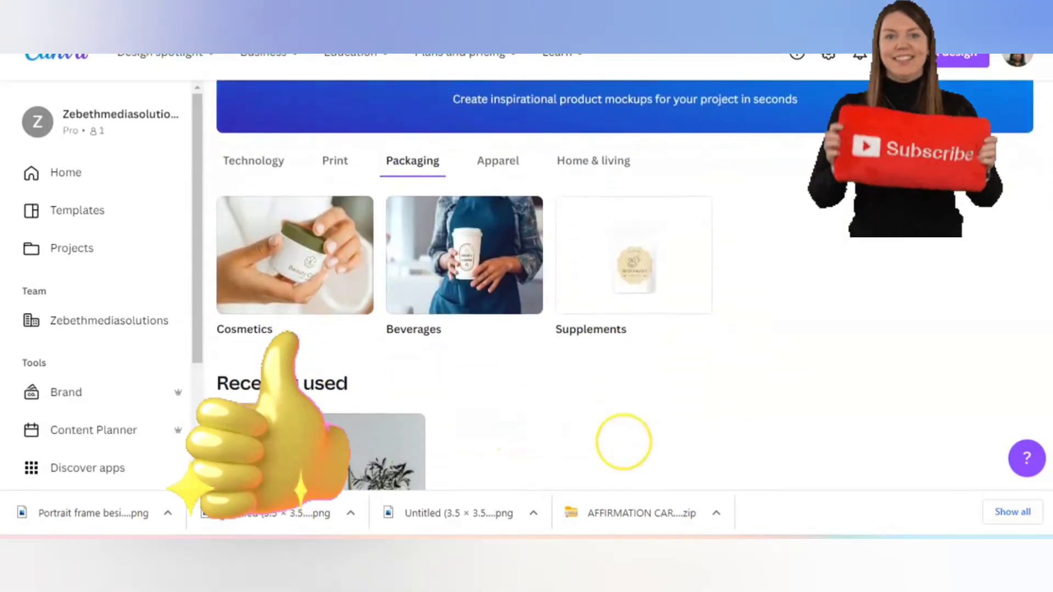
{"action": "scroll", "coordinate": [439, 274], "scroll_direction": "up", "scroll_amount": 4}
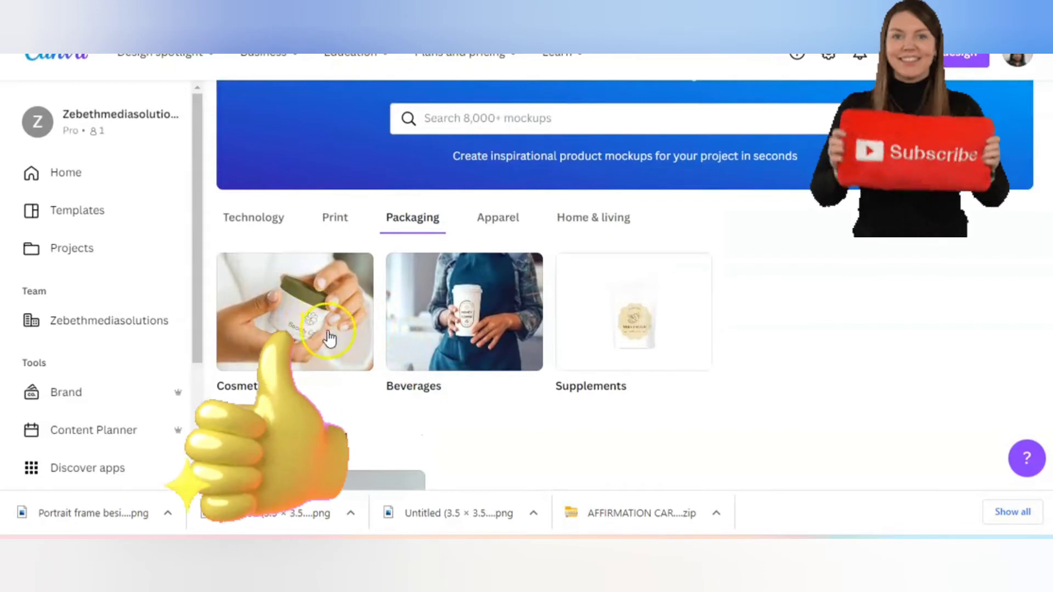
- Open the Cosmetics packaging mockups and browse the available bottle, tube and jar templates
{"action": "left_click", "coordinate": [310, 327]}
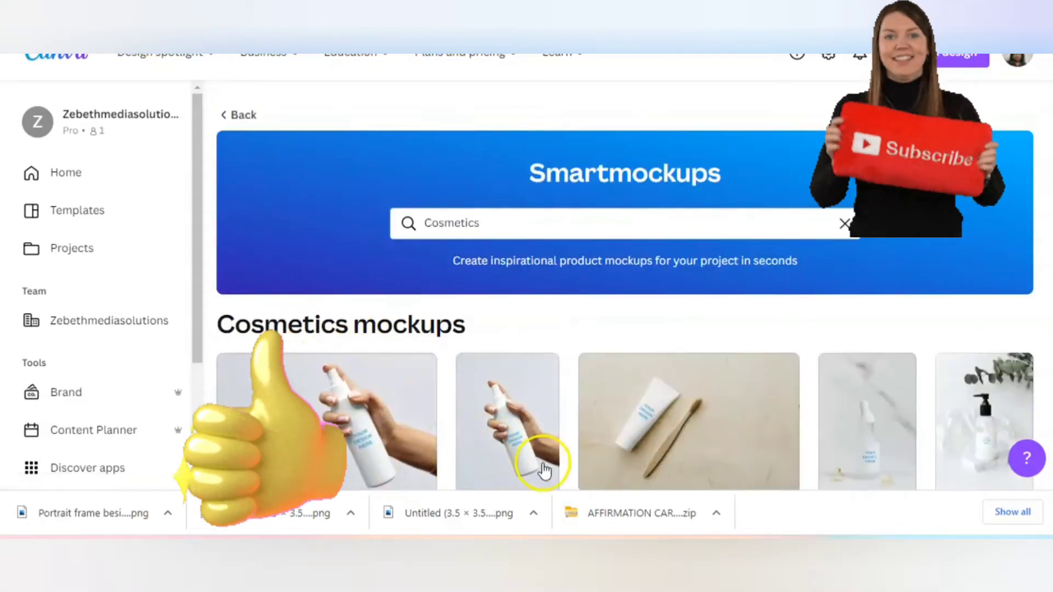
{"action": "scroll", "coordinate": [541, 462], "scroll_direction": "down", "scroll_amount": 10}
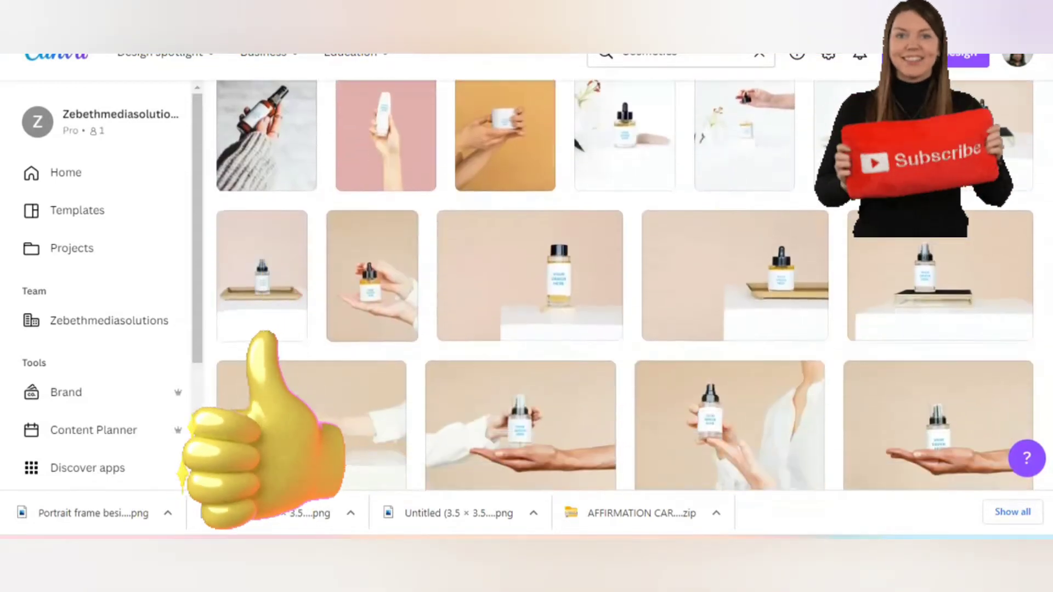
{"action": "scroll", "coordinate": [625, 286], "scroll_direction": "down", "scroll_amount": 10}
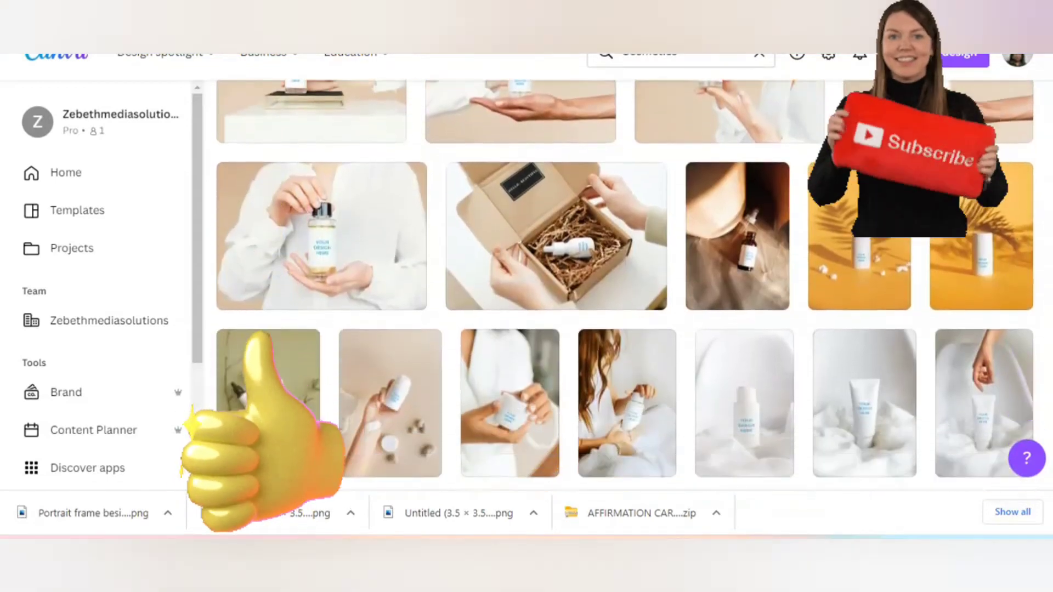
{"action": "scroll", "coordinate": [625, 286], "scroll_direction": "down", "scroll_amount": 10}
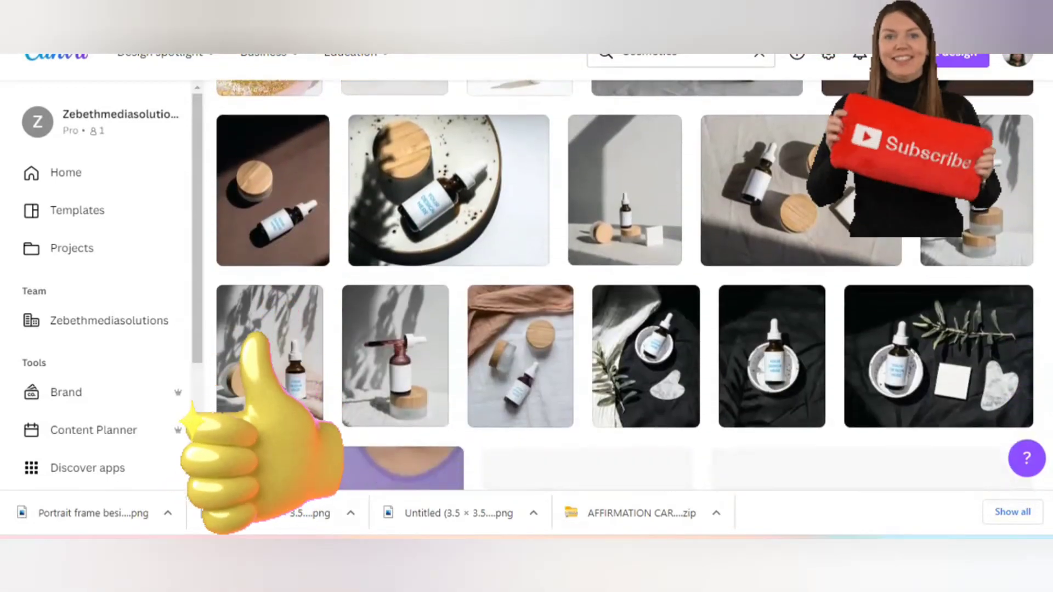
{"action": "scroll", "coordinate": [625, 285], "scroll_direction": "up", "scroll_amount": 3}
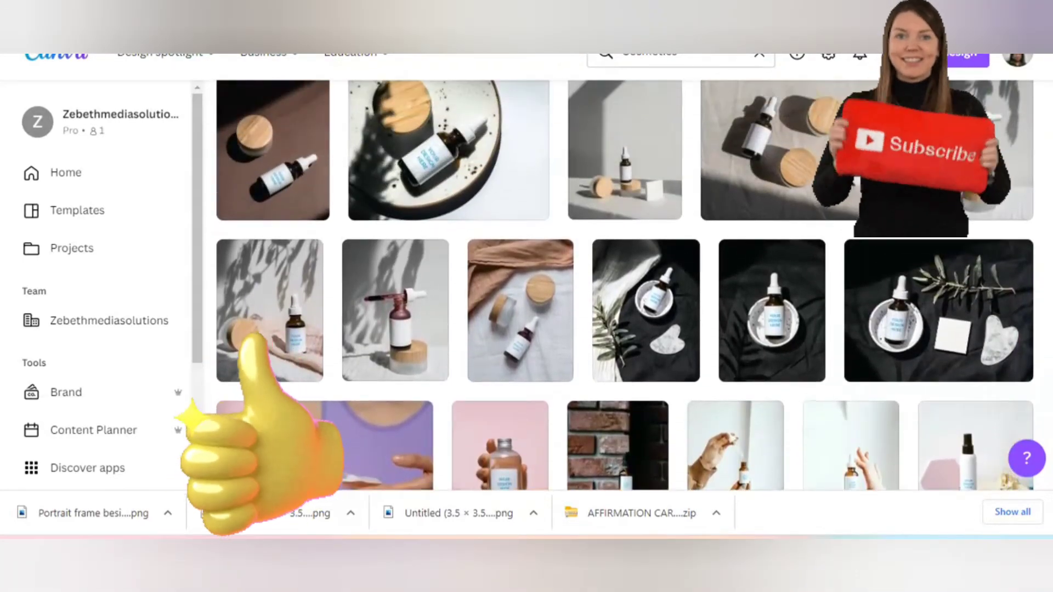
{"action": "scroll", "coordinate": [625, 285], "scroll_direction": "up", "scroll_amount": 15}
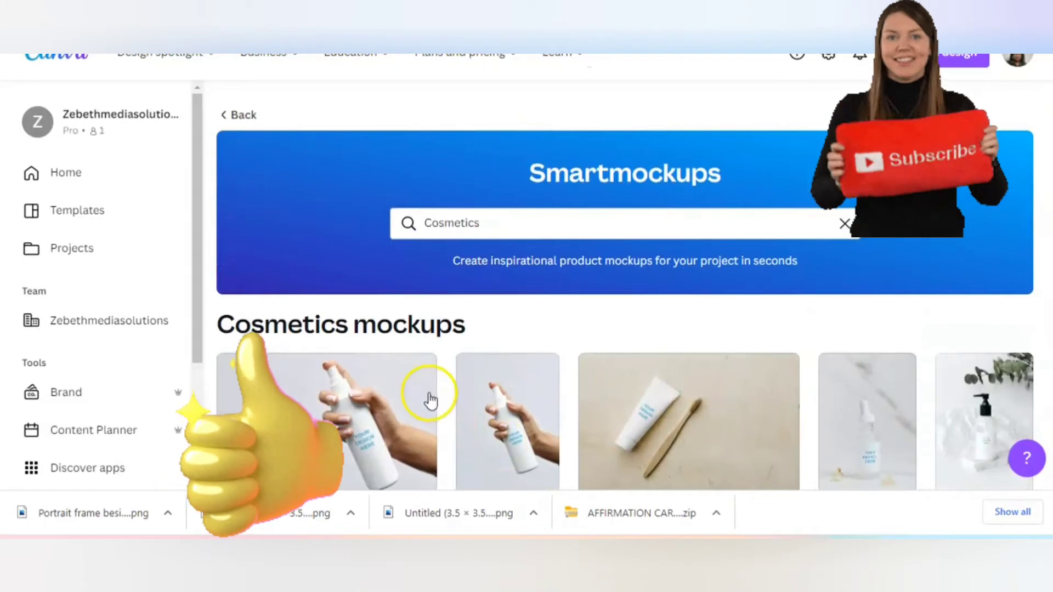
- Return to the Packaging category, open the Beverages mockups and browse the bottle and cup templates
{"action": "left_click", "coordinate": [246, 116]}
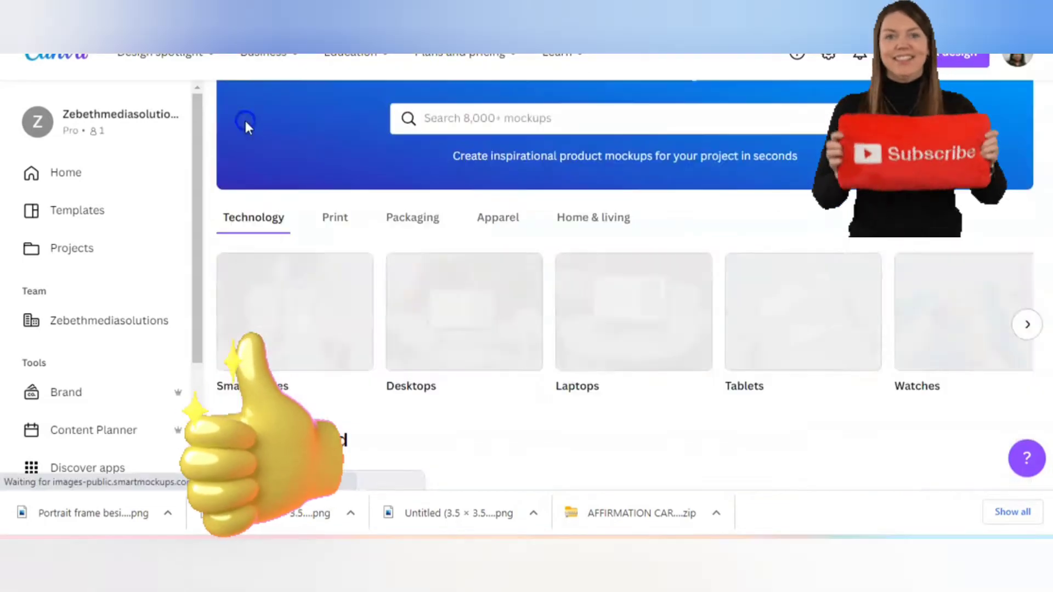
{"action": "left_click", "coordinate": [415, 218]}
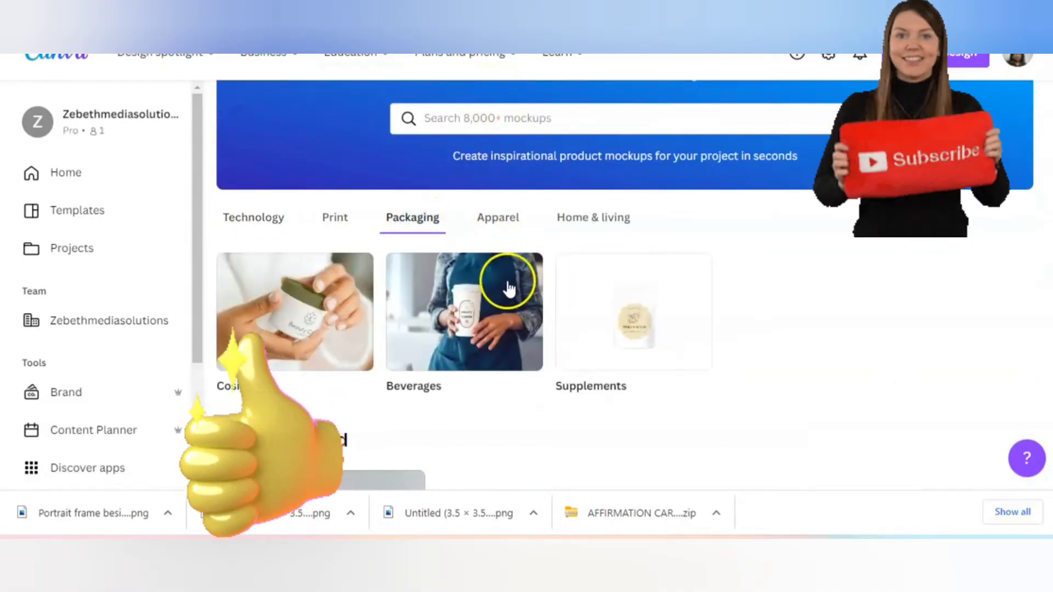
{"action": "left_click", "coordinate": [488, 319]}
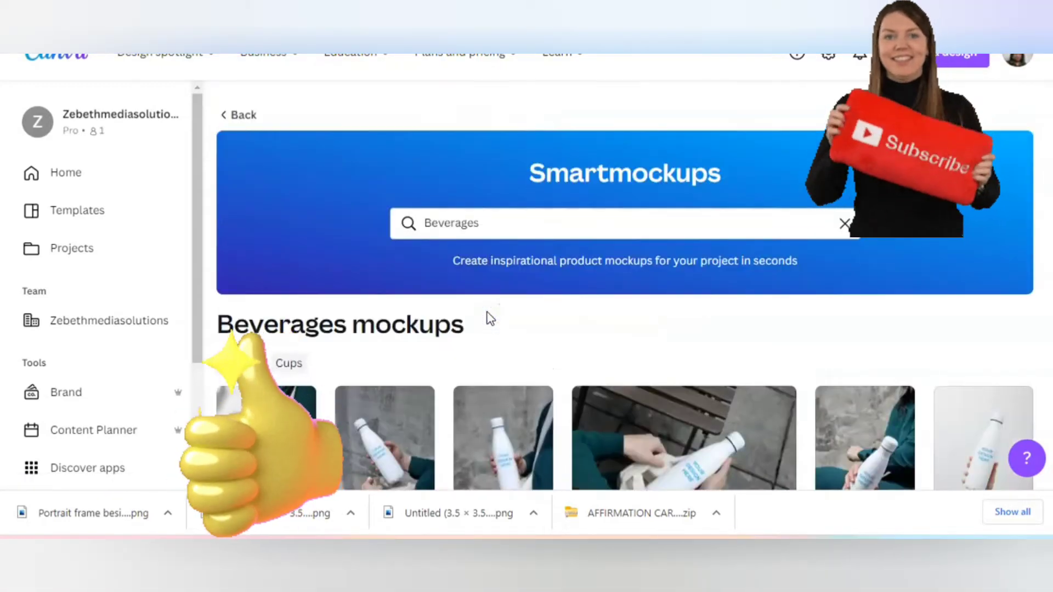
{"action": "scroll", "coordinate": [490, 319], "scroll_direction": "down", "scroll_amount": 4}
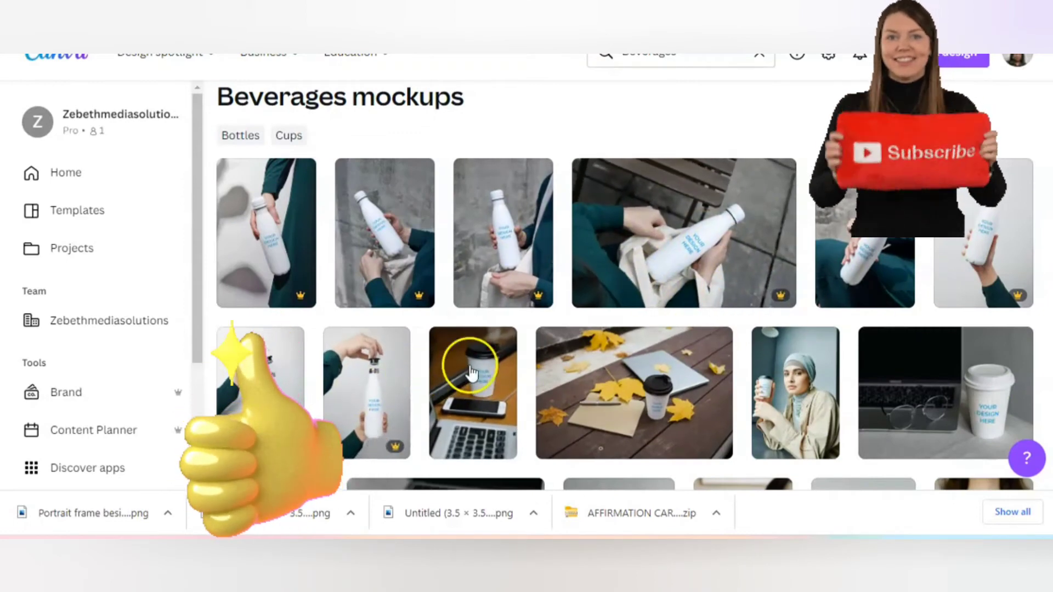
{"action": "scroll", "coordinate": [548, 398], "scroll_direction": "down", "scroll_amount": 8}
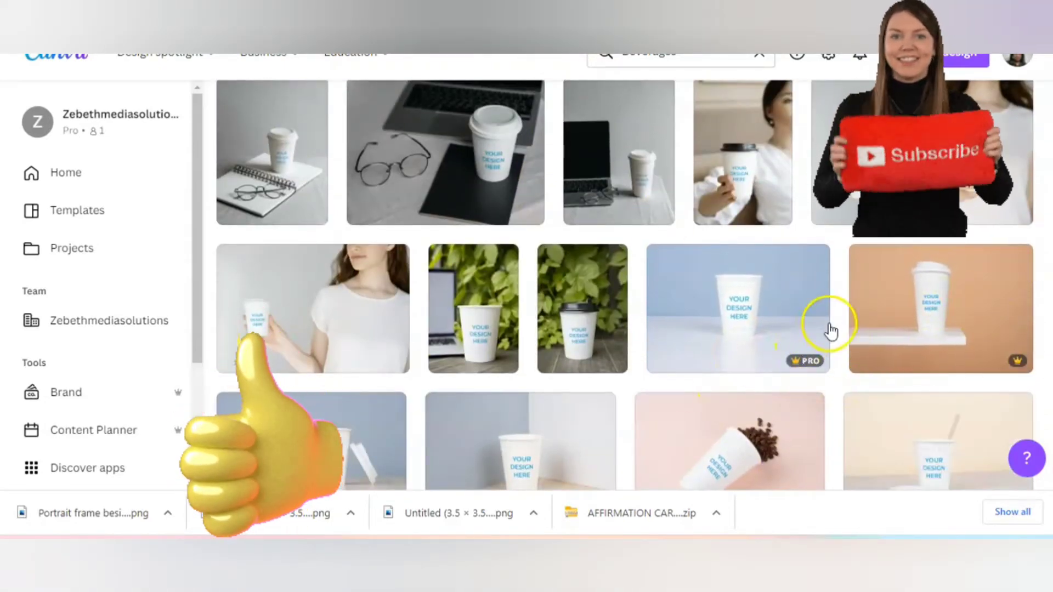
- Look through the remaining cup and bottle templates in the Beverages mockups, and return to the Packaging category
{"action": "scroll", "coordinate": [606, 465], "scroll_direction": "down", "scroll_amount": 12}
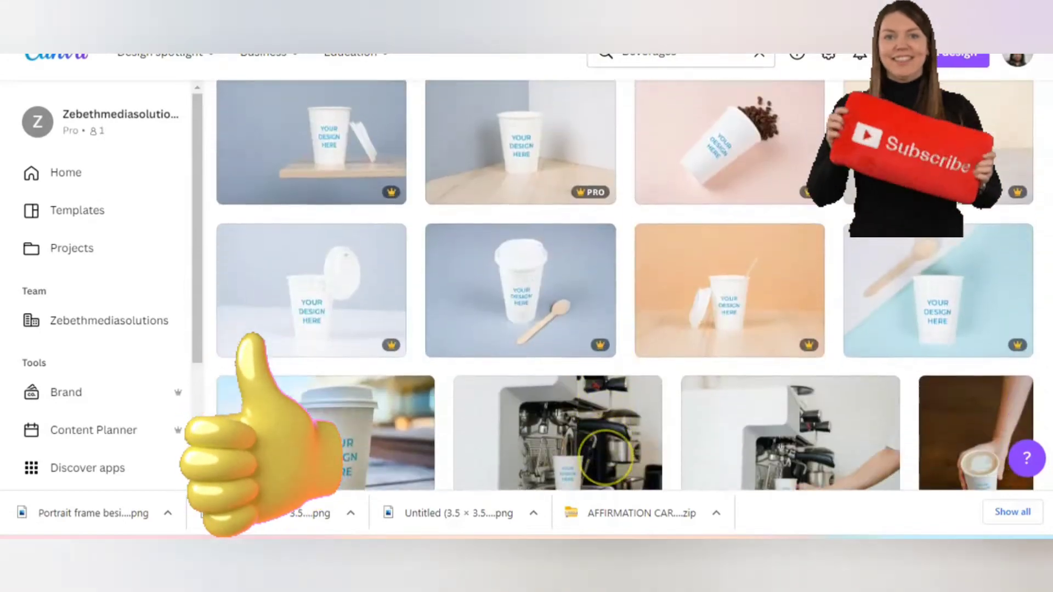
{"action": "scroll", "coordinate": [625, 285], "scroll_direction": "down", "scroll_amount": 9}
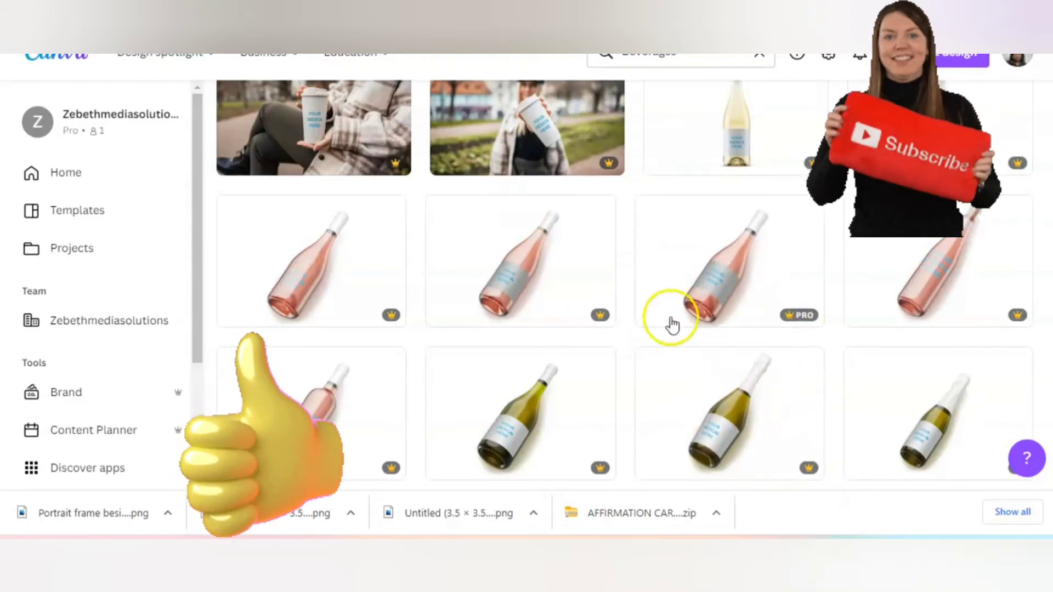
{"action": "left_click", "coordinate": [67, 177]}
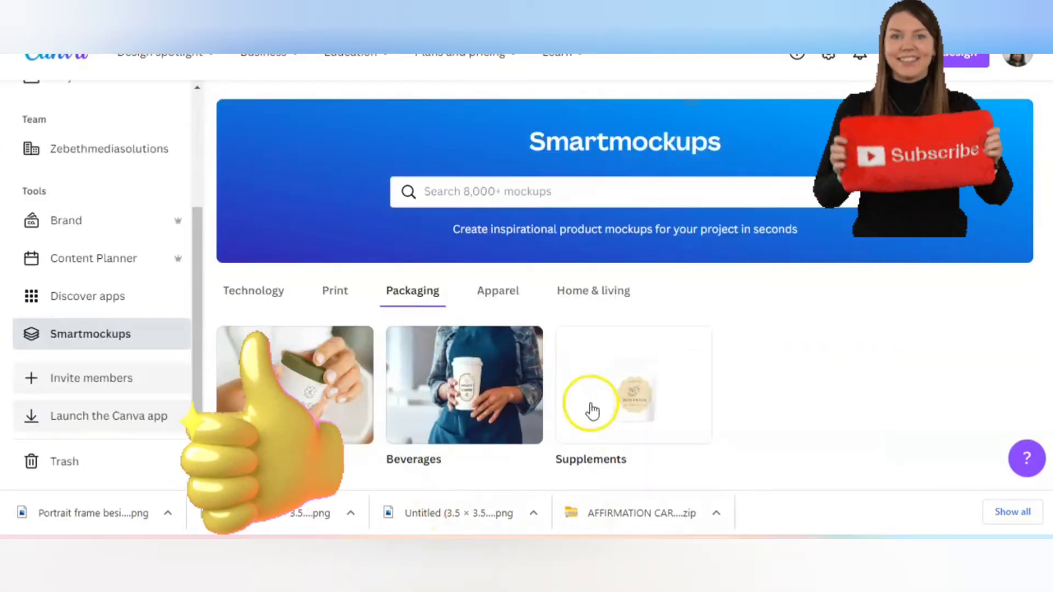
- Open the Supplements packaging mockups and browse the available bottle, shaker and jar templates
{"action": "left_click", "coordinate": [654, 402]}
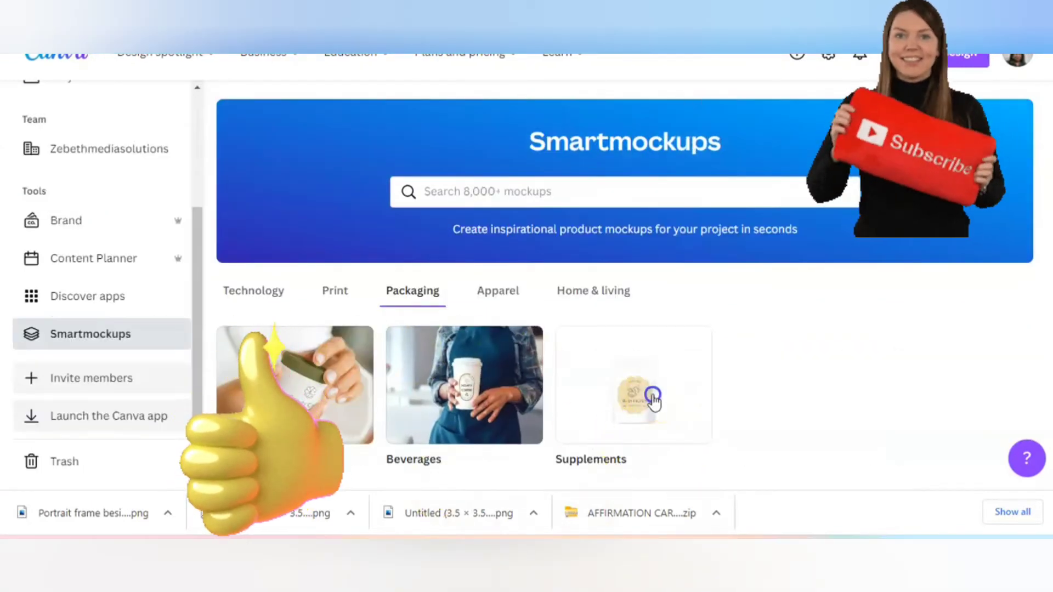
{"action": "scroll", "coordinate": [856, 460], "scroll_direction": "down", "scroll_amount": 10}
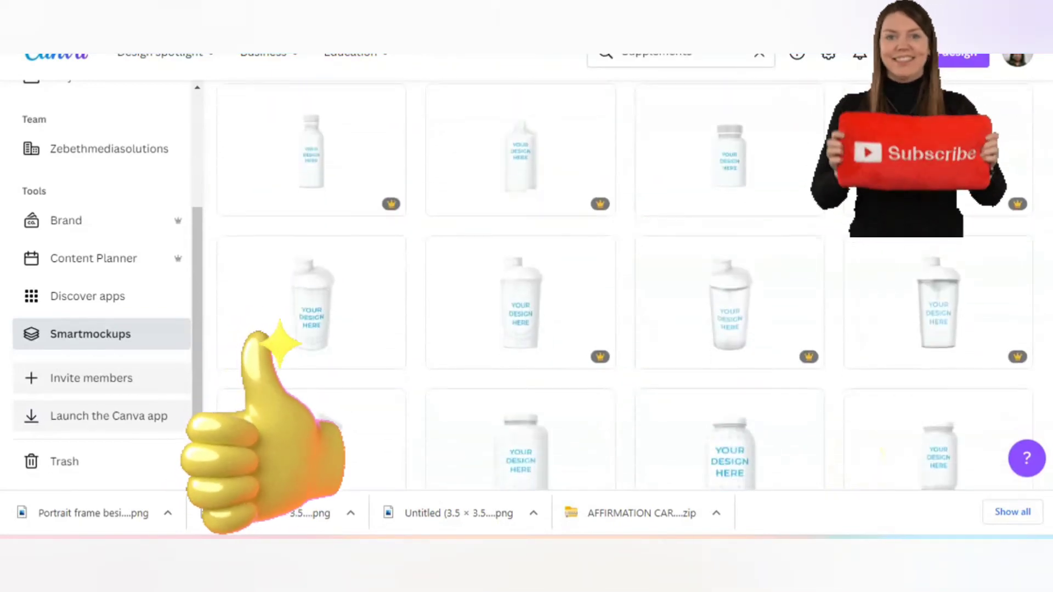
{"action": "scroll", "coordinate": [625, 285], "scroll_direction": "up", "scroll_amount": 10}
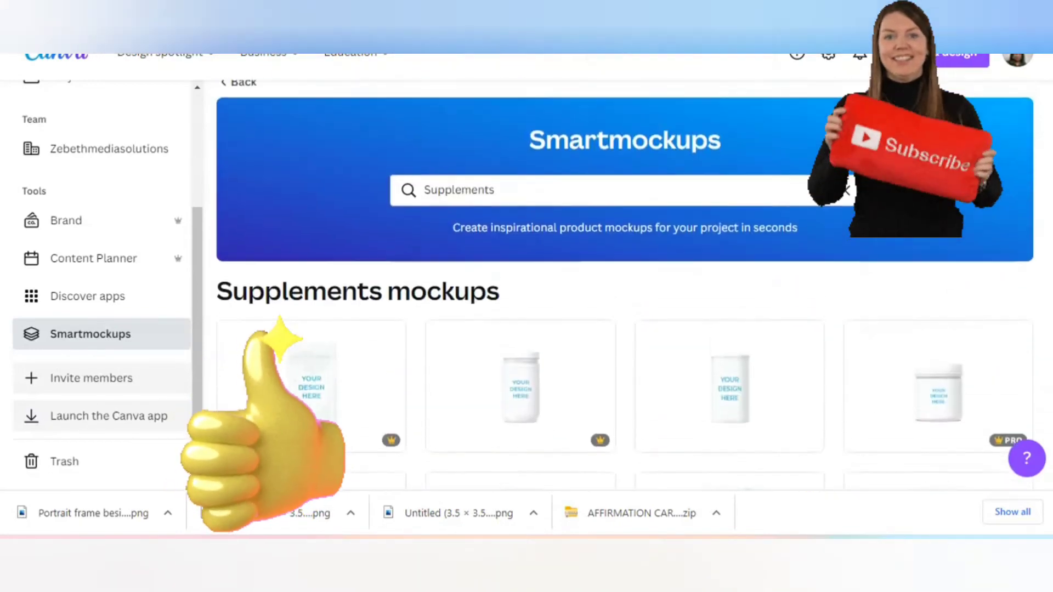
{"action": "scroll", "coordinate": [625, 285], "scroll_direction": "down", "scroll_amount": 2}
{"action": "scroll", "coordinate": [625, 285], "scroll_direction": "down", "scroll_amount": 5}
{"action": "scroll", "coordinate": [625, 285], "scroll_direction": "up", "scroll_amount": 8}
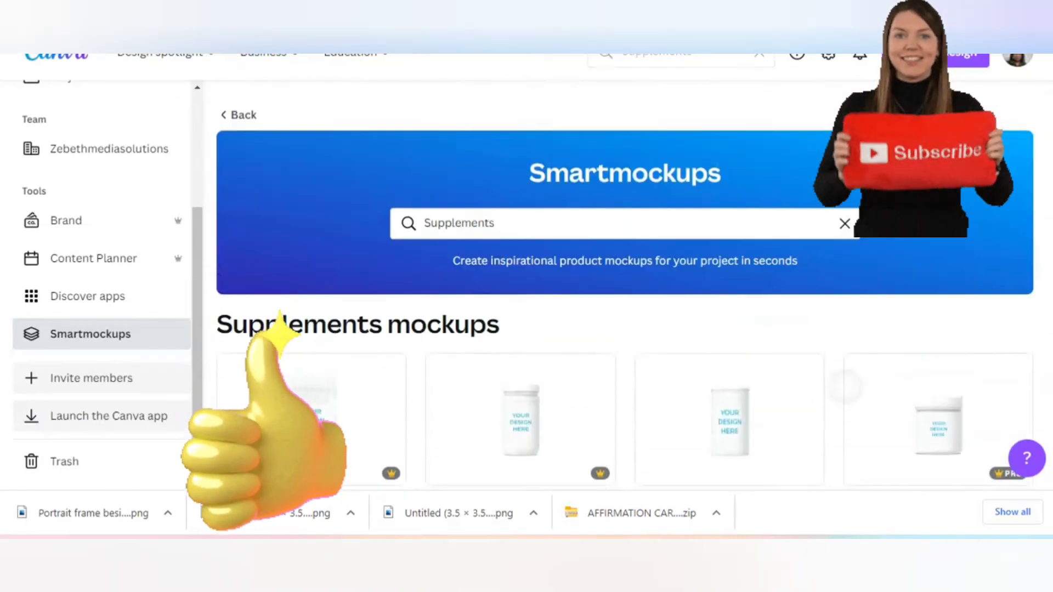
- Return to the Smartmockups start page and view all the subcategories of the Apparel category through to Accessories
{"action": "left_click", "coordinate": [239, 122]}
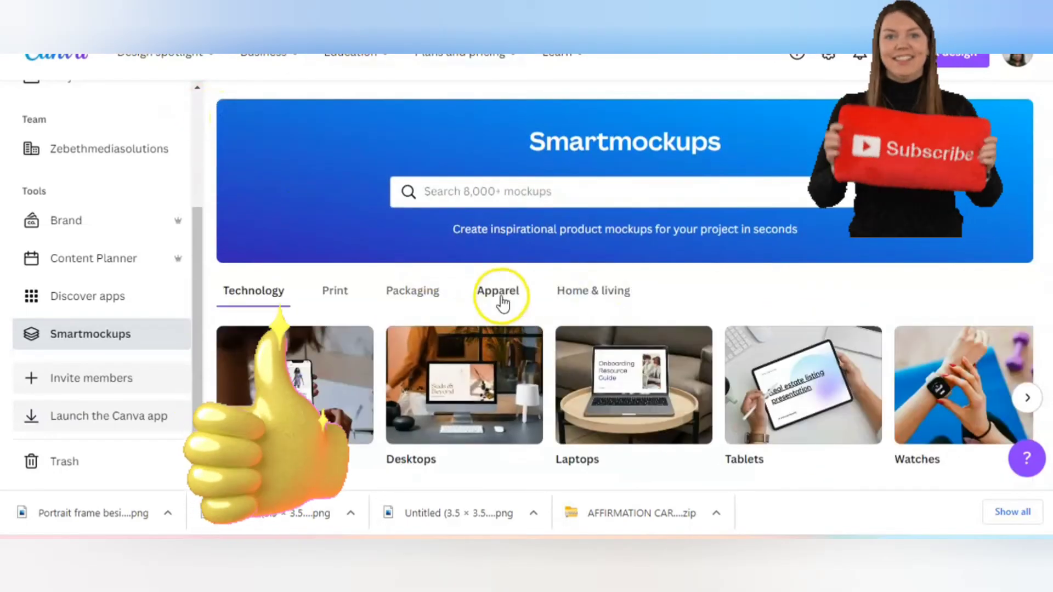
{"action": "left_click", "coordinate": [501, 297]}
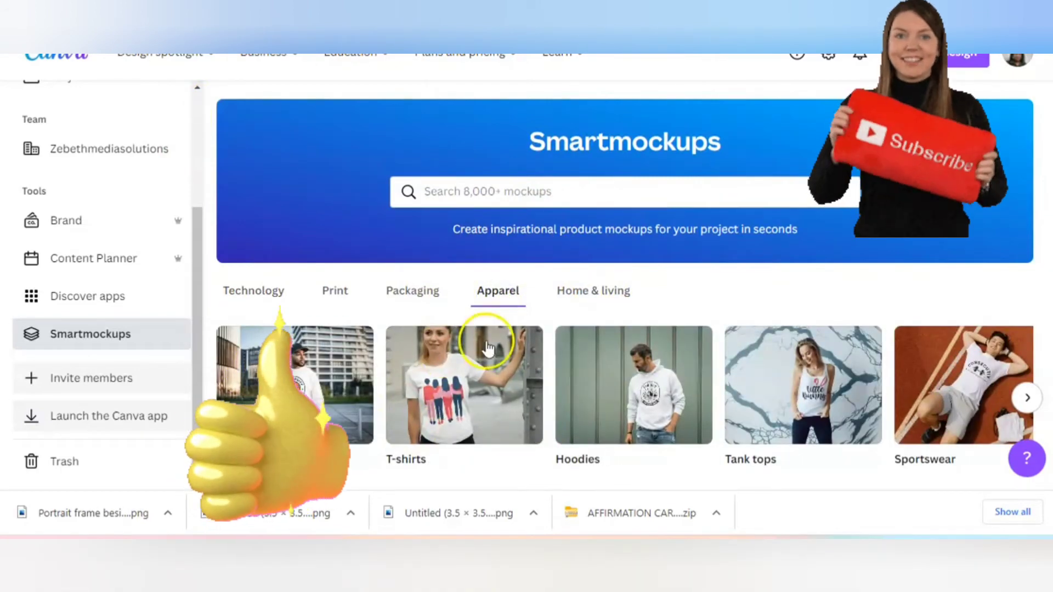
{"action": "scroll", "coordinate": [489, 348], "scroll_direction": "down", "scroll_amount": 4}
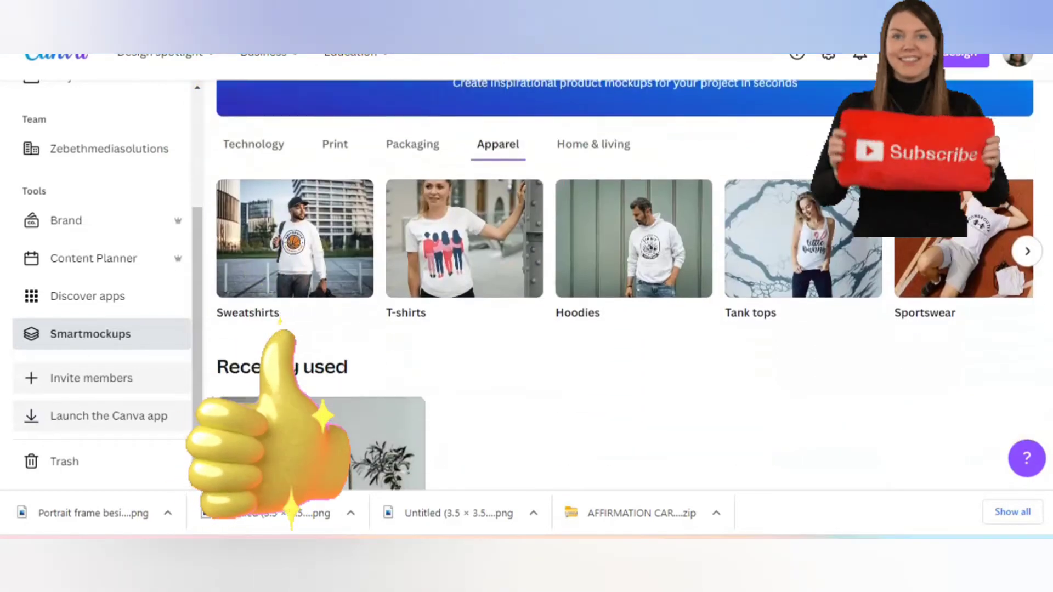
{"action": "scroll", "coordinate": [488, 347], "scroll_direction": "up", "scroll_amount": 2}
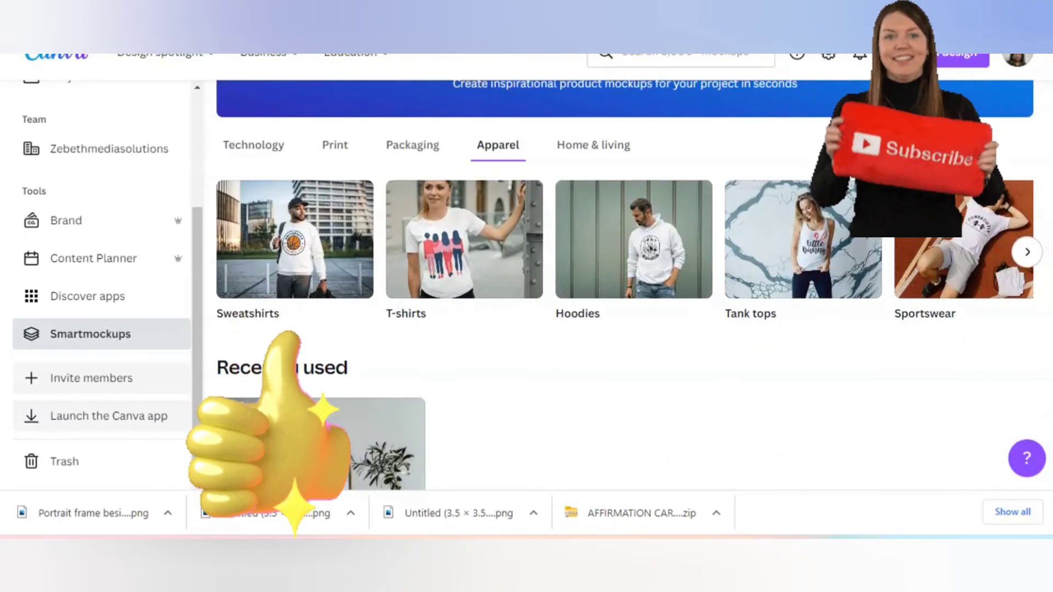
{"action": "left_click", "coordinate": [1027, 252]}
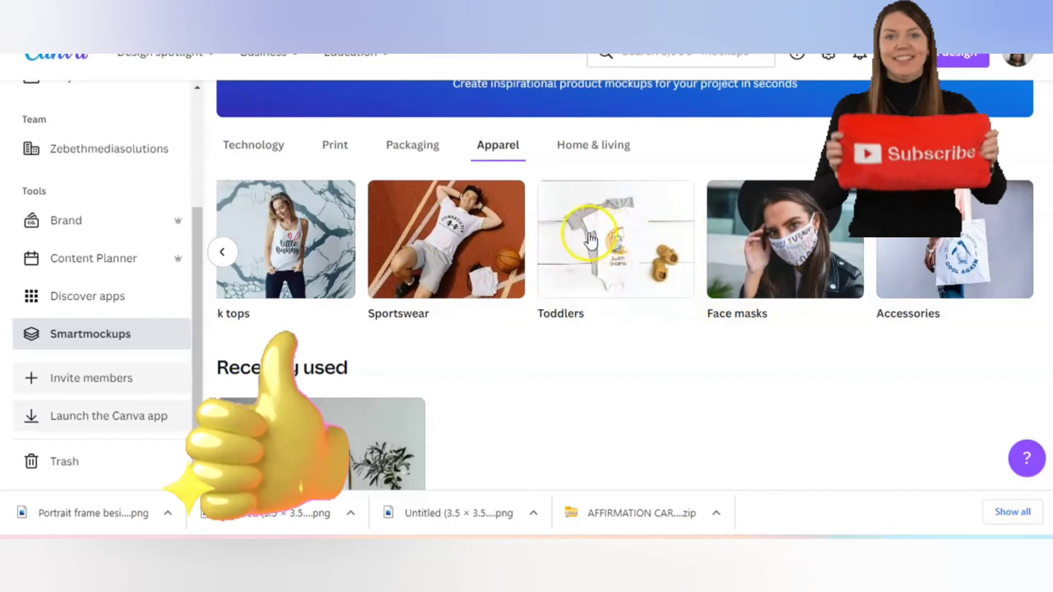
- Switch to the Home & living category, open the Candles mockups and browse the templates
{"action": "left_click", "coordinate": [595, 149]}
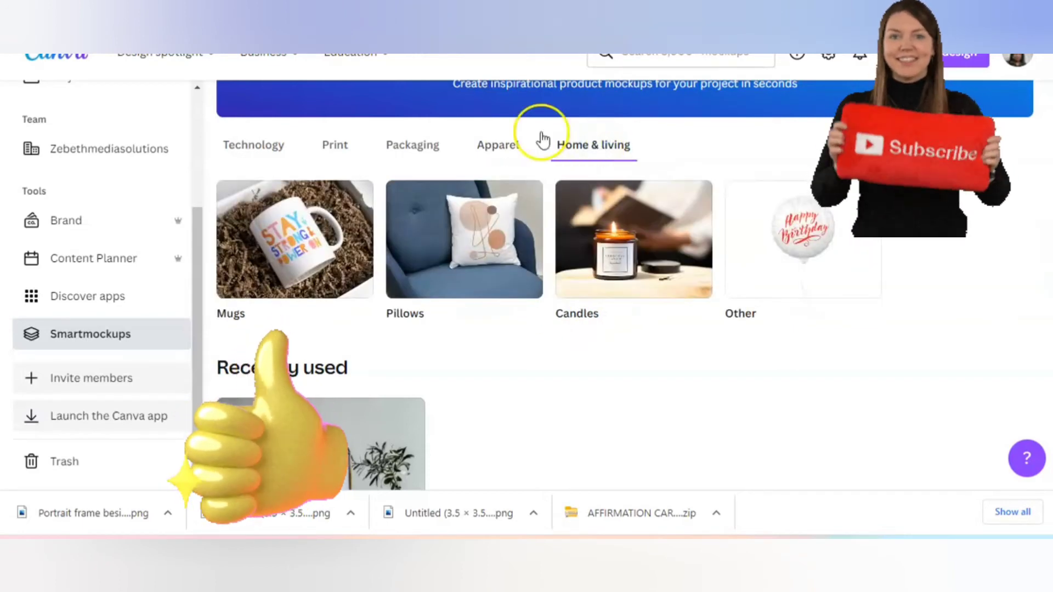
{"action": "left_click", "coordinate": [267, 285]}
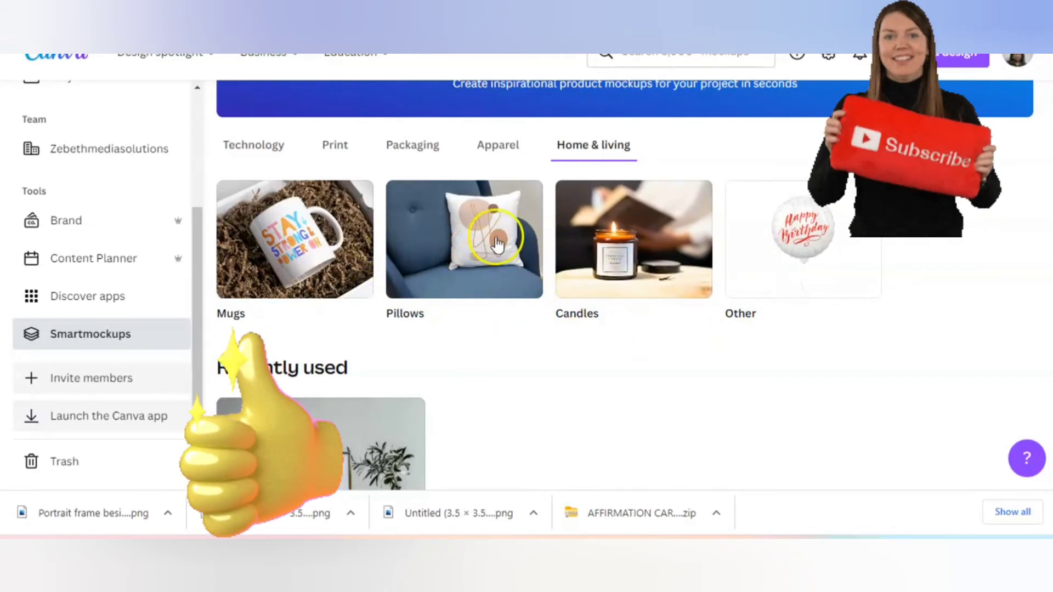
{"action": "left_click", "coordinate": [644, 268]}
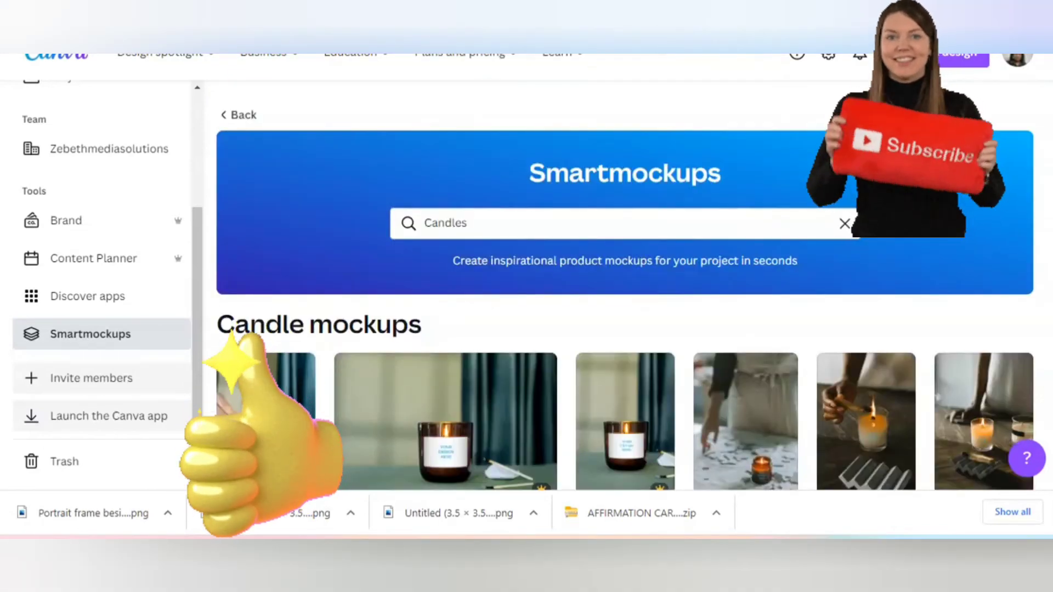
{"action": "scroll", "coordinate": [642, 260], "scroll_direction": "down", "scroll_amount": 5}
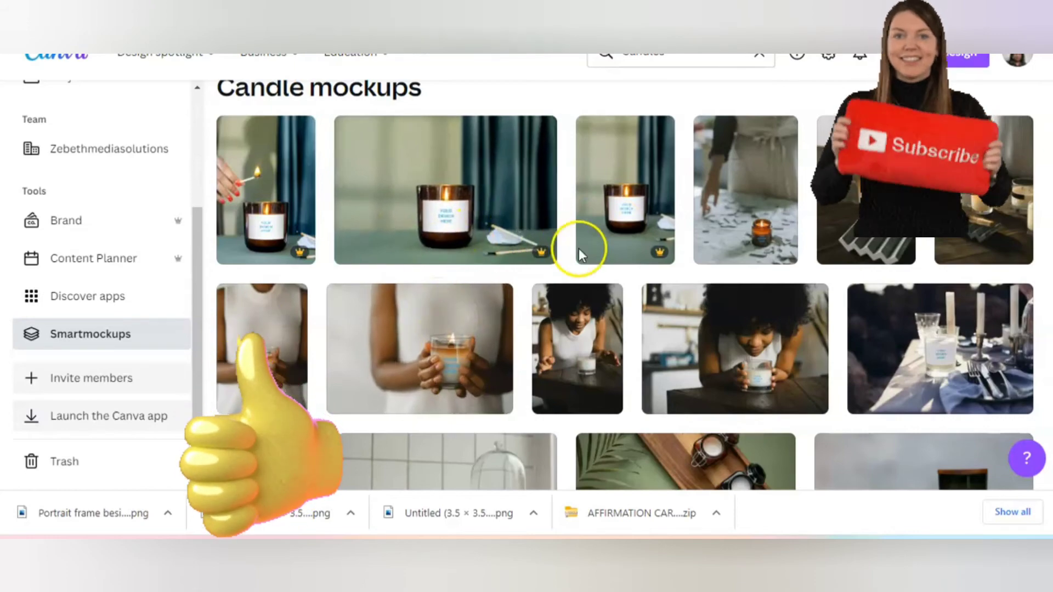
{"action": "scroll", "coordinate": [796, 107], "scroll_direction": "down", "scroll_amount": 6}
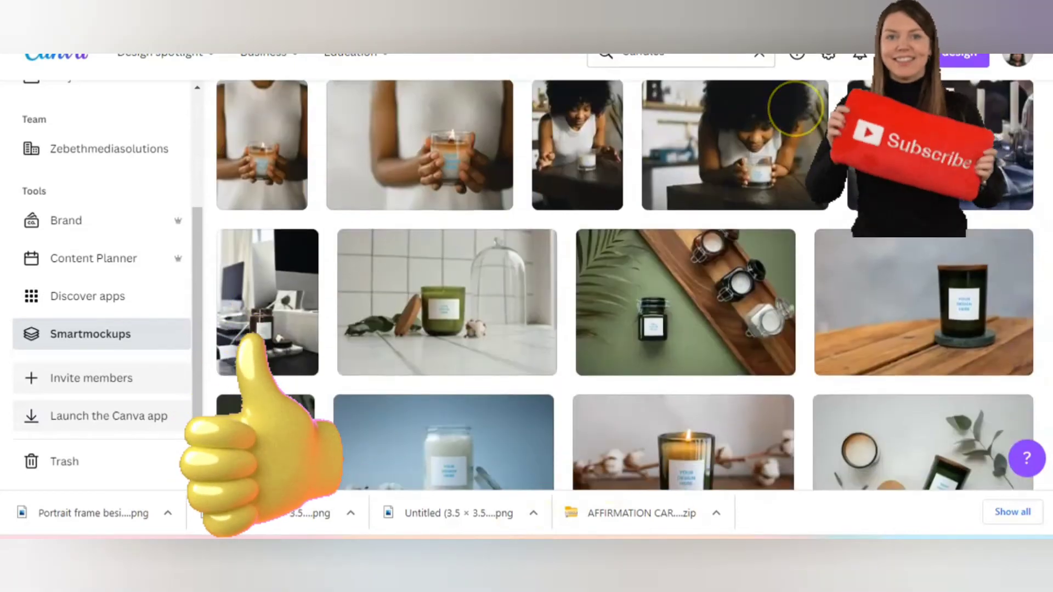
{"action": "scroll", "coordinate": [795, 107], "scroll_direction": "up", "scroll_amount": 12}
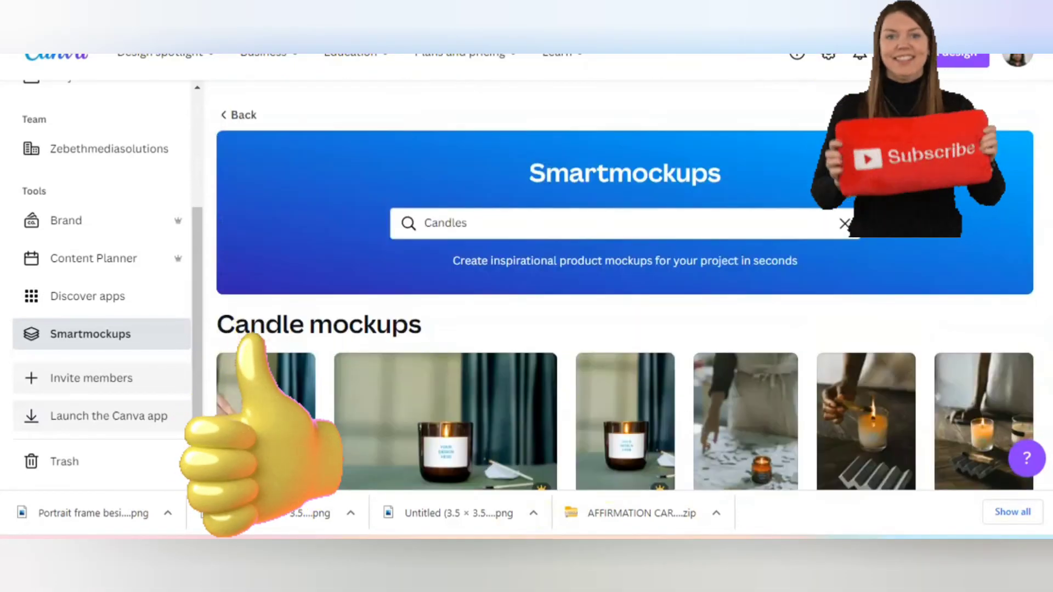
- Search the mockups for "business card", choose the Business cards suggestion and browse the templates
{"action": "left_click", "coordinate": [844, 224]}
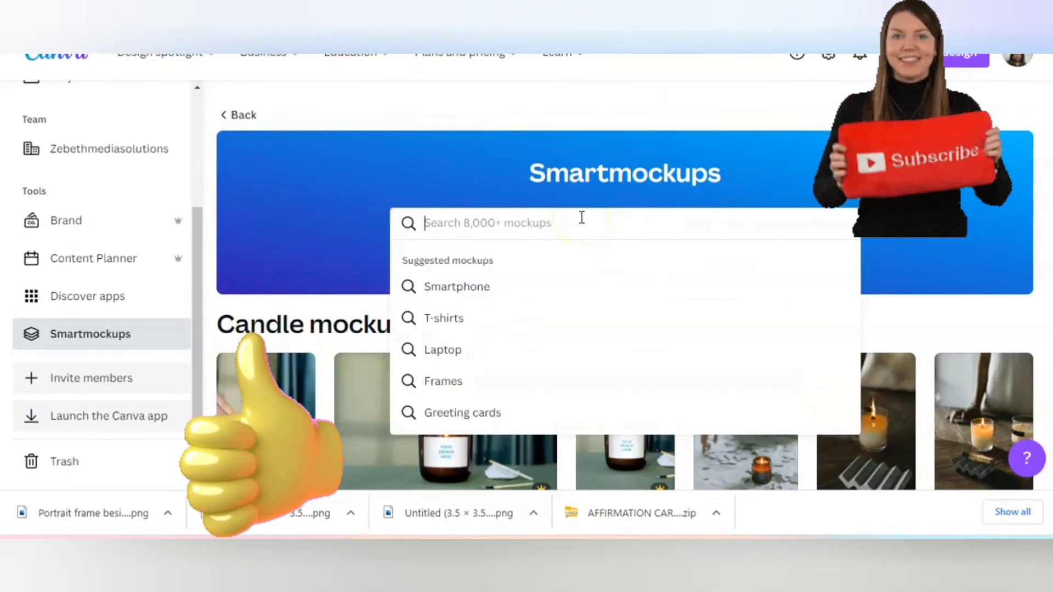
{"action": "type", "text": "b"}
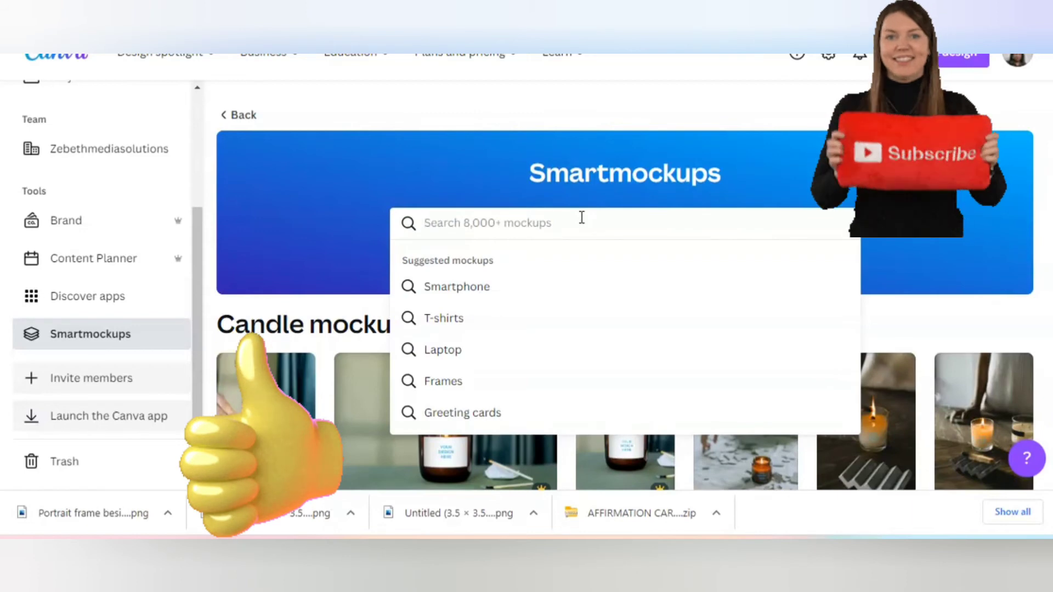
{"action": "type", "text": "usiness card"}
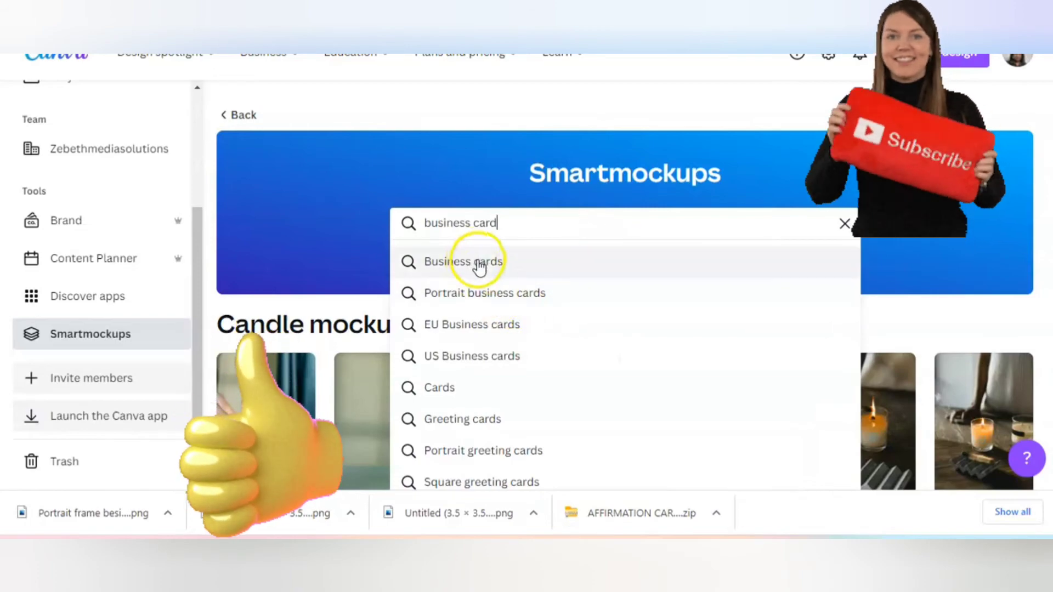
{"action": "left_click", "coordinate": [477, 264]}
{"action": "scroll", "coordinate": [477, 261], "scroll_direction": "down", "scroll_amount": 5}
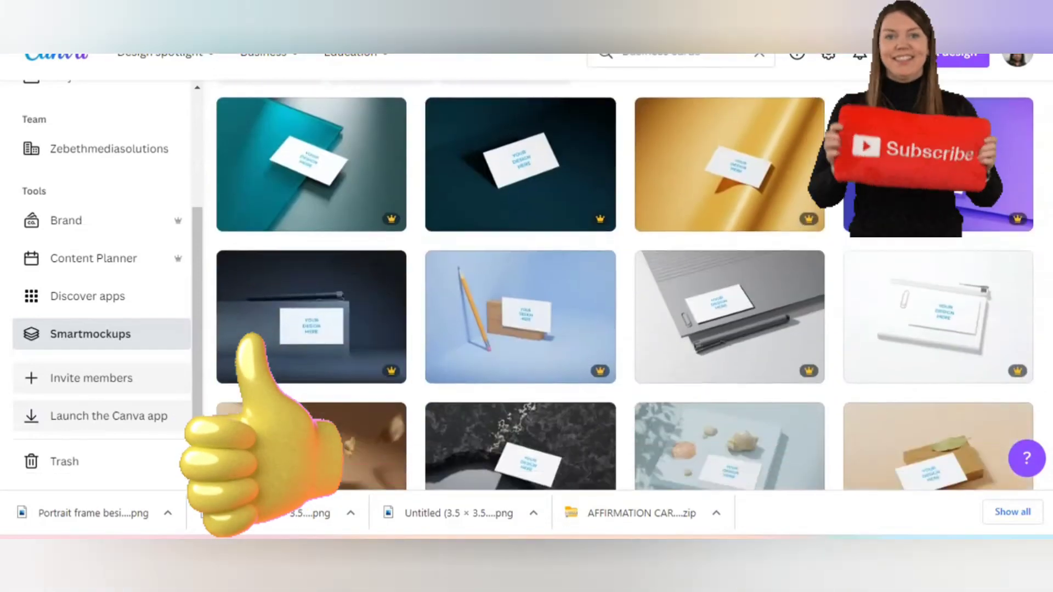
{"action": "scroll", "coordinate": [477, 261], "scroll_direction": "down", "scroll_amount": 10}
{"action": "scroll", "coordinate": [625, 285], "scroll_direction": "down", "scroll_amount": 10}
{"action": "scroll", "coordinate": [626, 285], "scroll_direction": "up", "scroll_amount": 12}
{"action": "scroll", "coordinate": [625, 285], "scroll_direction": "up", "scroll_amount": 10}
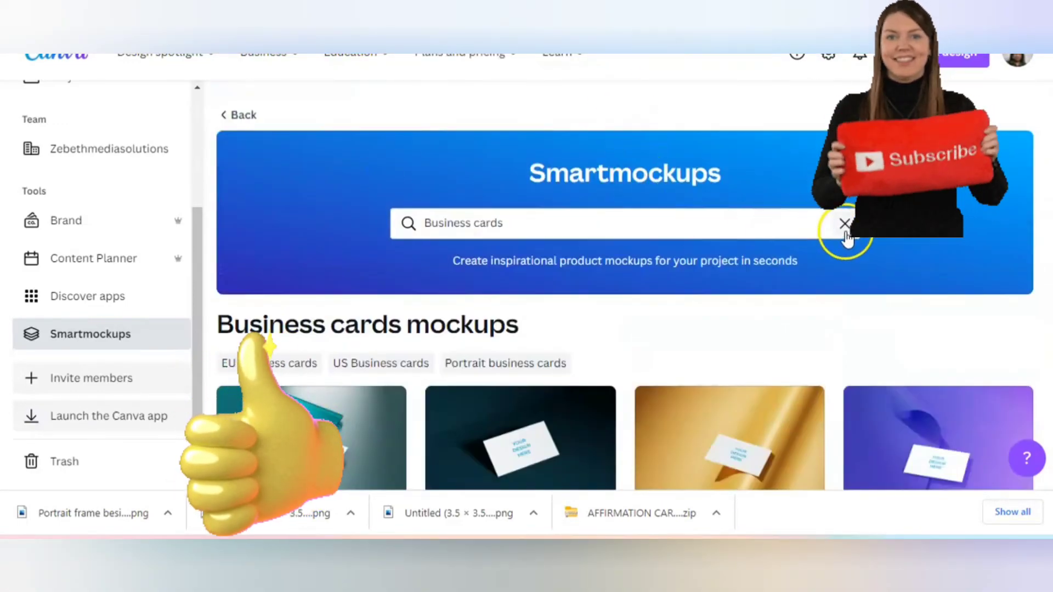
- Leave the Business cards results and bring up the Candles mockups again
{"action": "left_click", "coordinate": [845, 226]}
{"action": "type", "text": "Candles"}
{"action": "key", "text": "Return"}
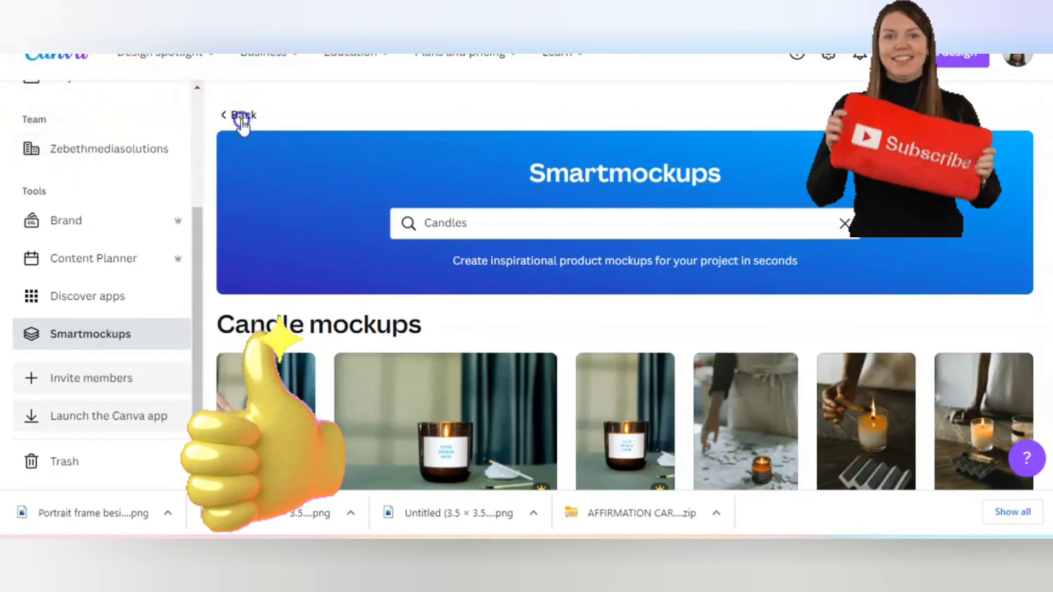
- Return to the Home & living category, open the Other mockups and look through the templates
{"action": "left_click", "coordinate": [241, 120]}
{"action": "left_click", "coordinate": [591, 147]}
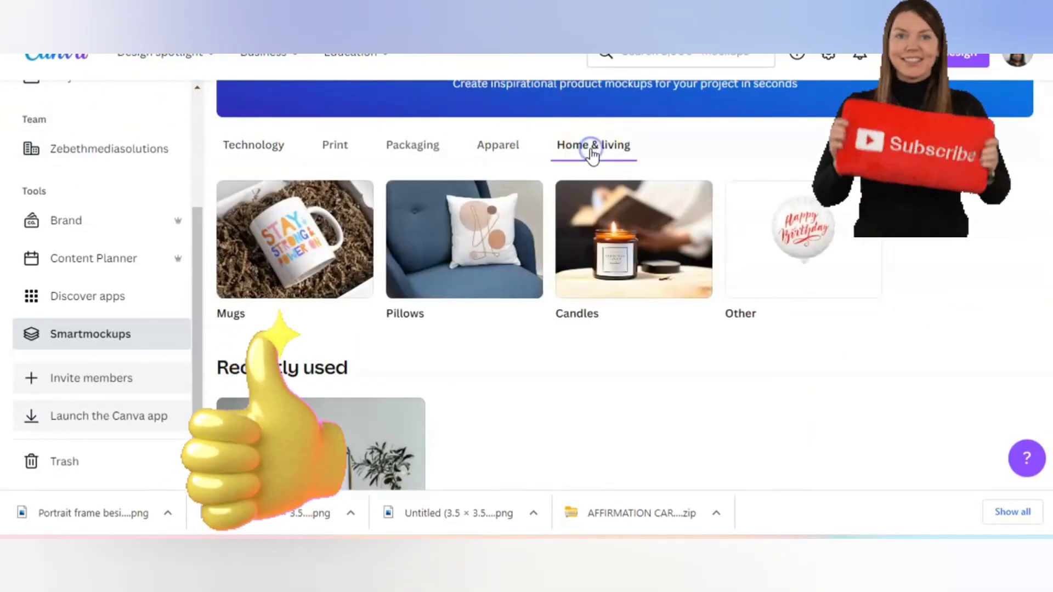
{"action": "left_click", "coordinate": [802, 234]}
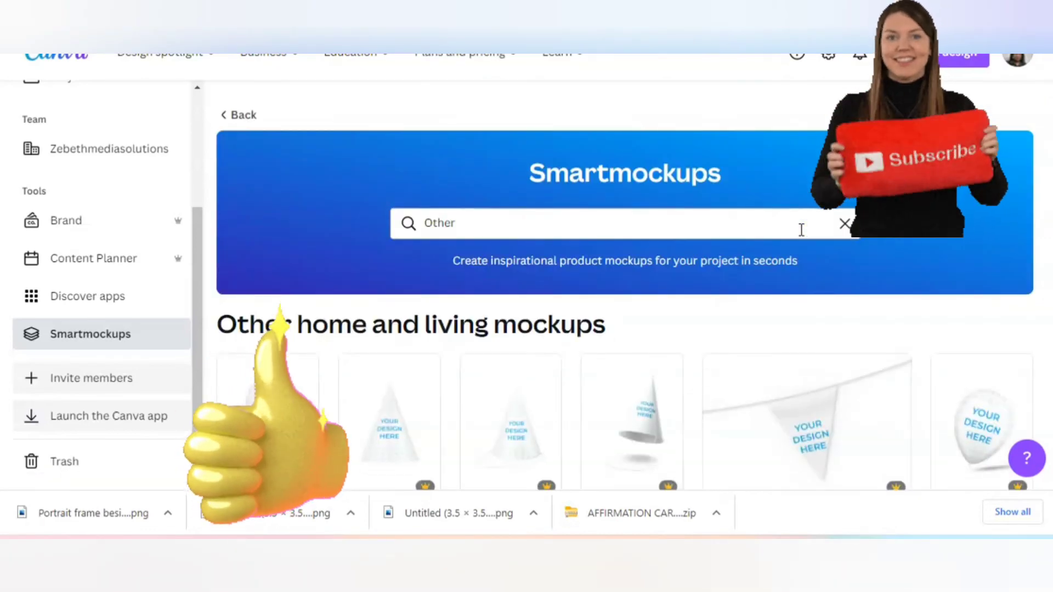
{"action": "scroll", "coordinate": [802, 229], "scroll_direction": "down", "scroll_amount": 4}
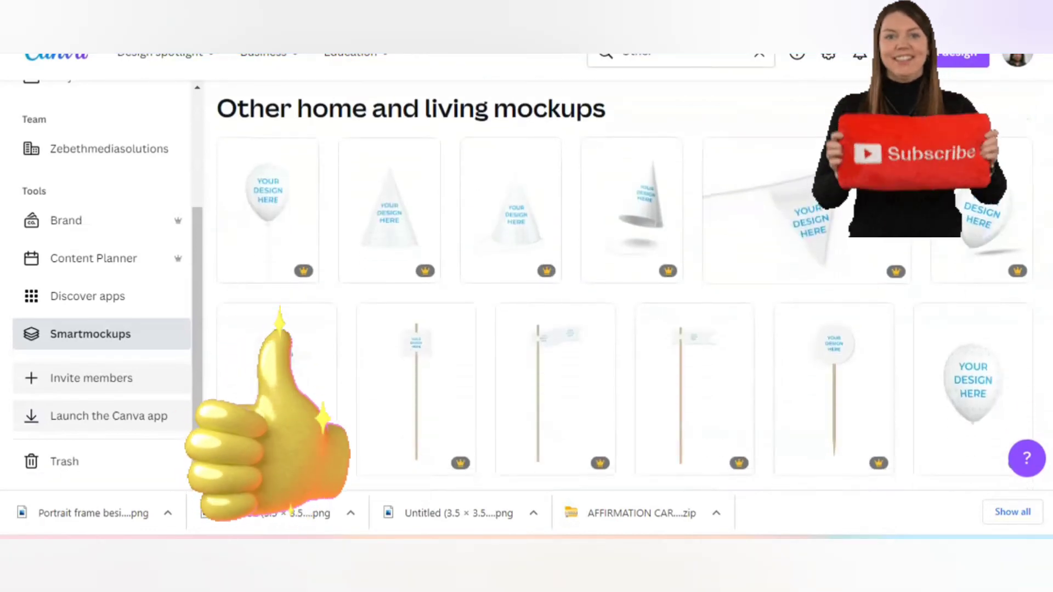